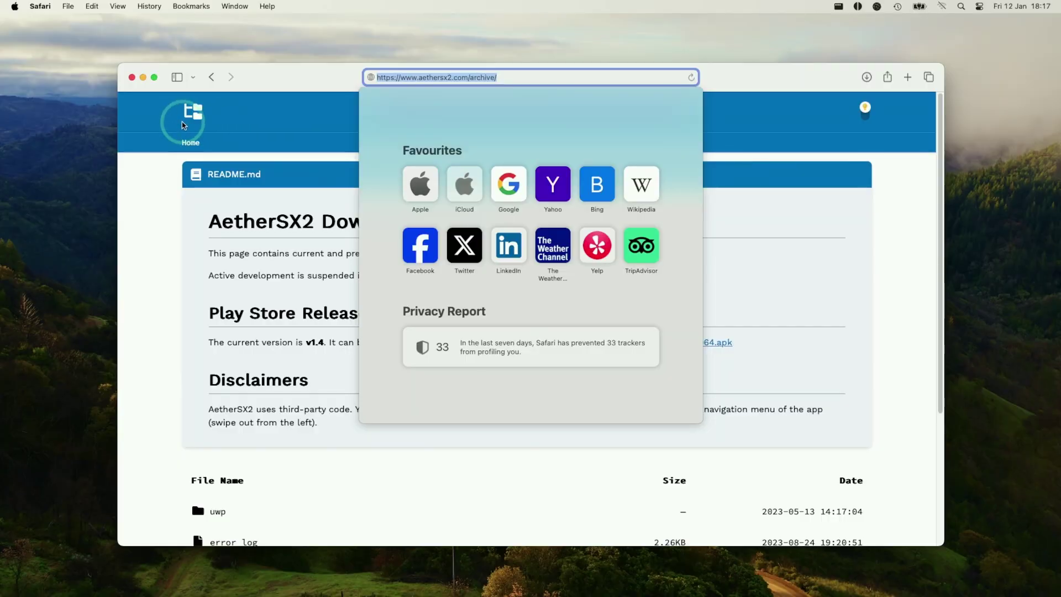
Browse the aethersx2.com archive into the desktop > mac builds folder
{"action": "left_click", "coordinate": [333, 117]}
{"action": "left_click", "coordinate": [195, 176]}
{"action": "scroll", "coordinate": [278, 241], "scroll_direction": "down", "scroll_amount": 3}
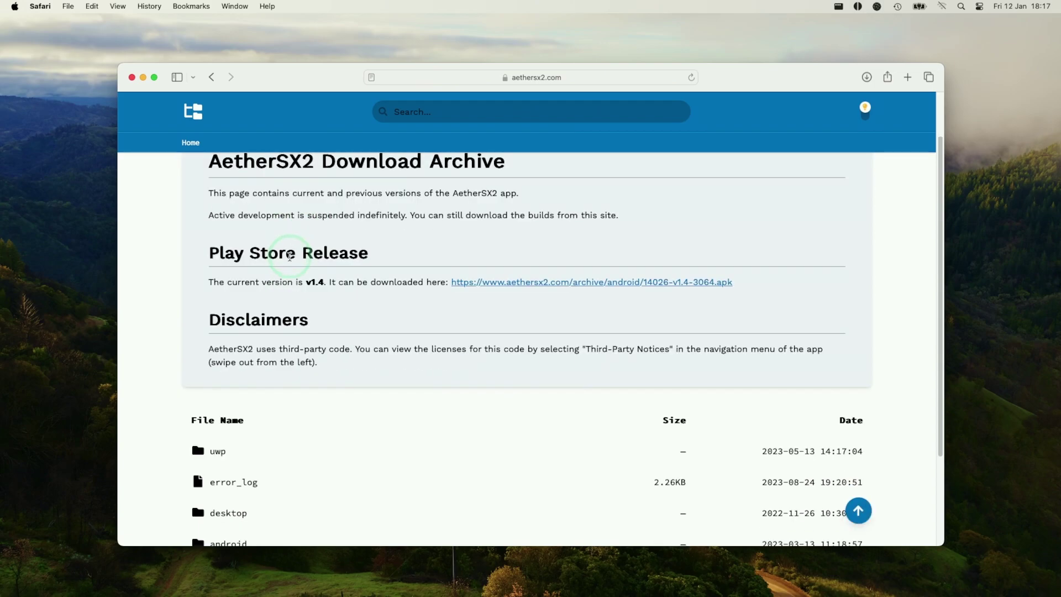
{"action": "left_click", "coordinate": [232, 500]}
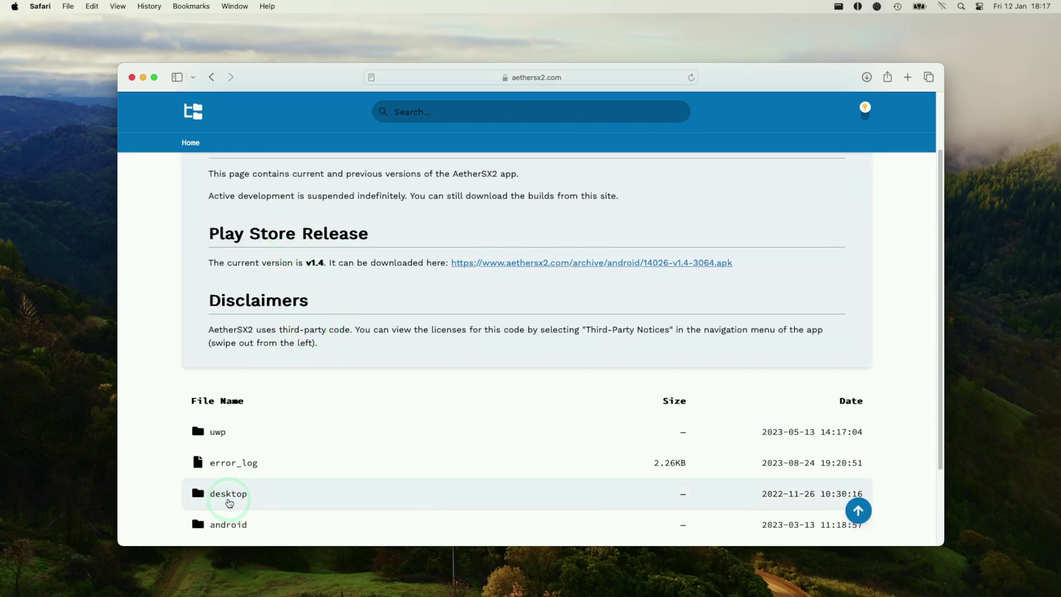
{"action": "left_click", "coordinate": [257, 492]}
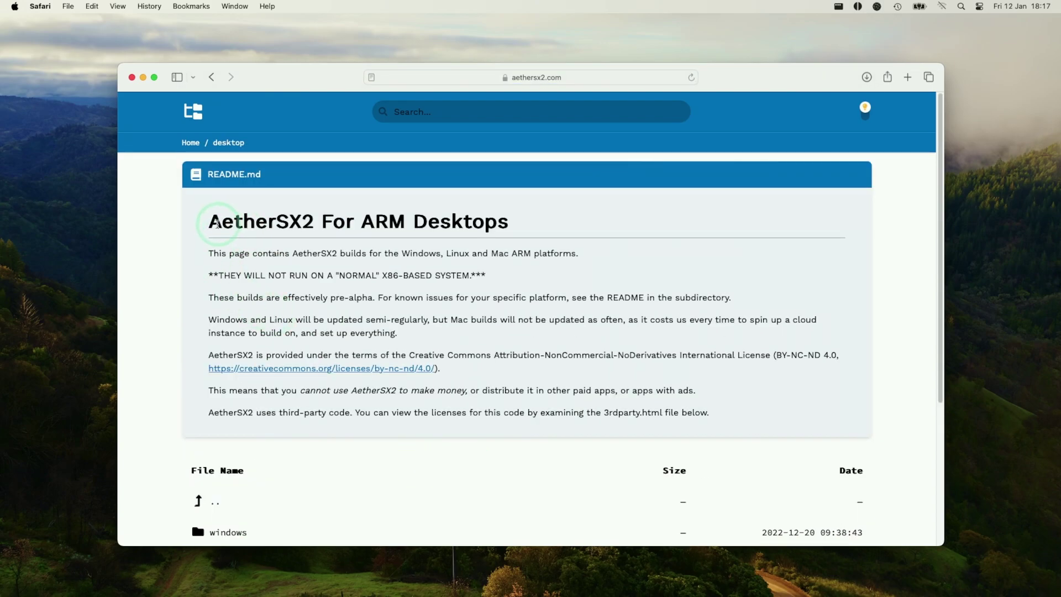
{"action": "left_click_drag", "start_coordinate": [217, 223], "coordinate": [381, 222]}
{"action": "left_click", "coordinate": [397, 220]}
{"action": "scroll", "coordinate": [380, 332], "scroll_direction": "down", "scroll_amount": 3}
{"action": "left_click", "coordinate": [210, 473]}
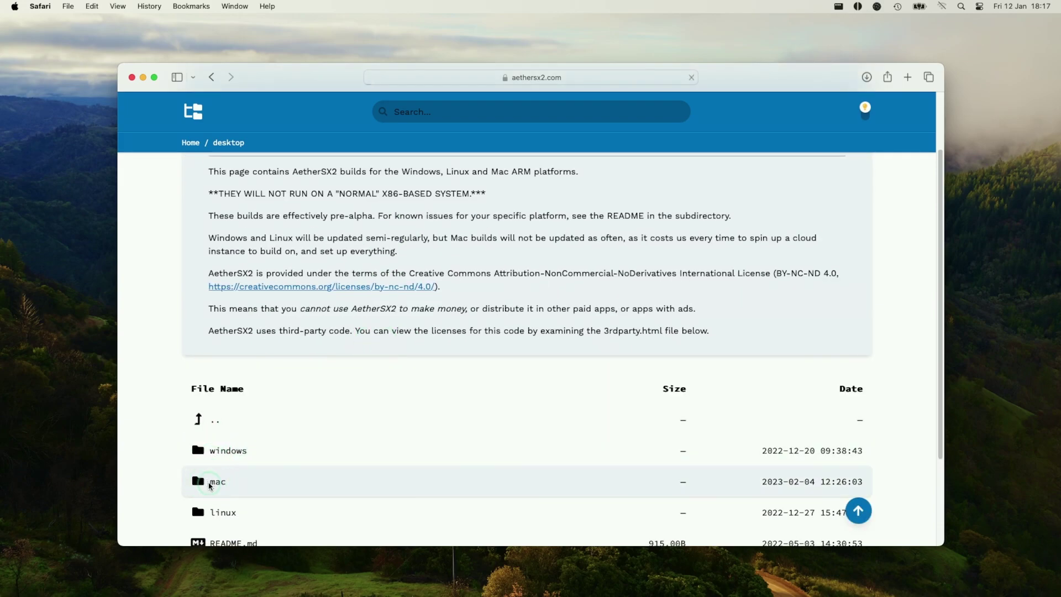
{"action": "scroll", "coordinate": [329, 273], "scroll_direction": "down", "scroll_amount": 15}
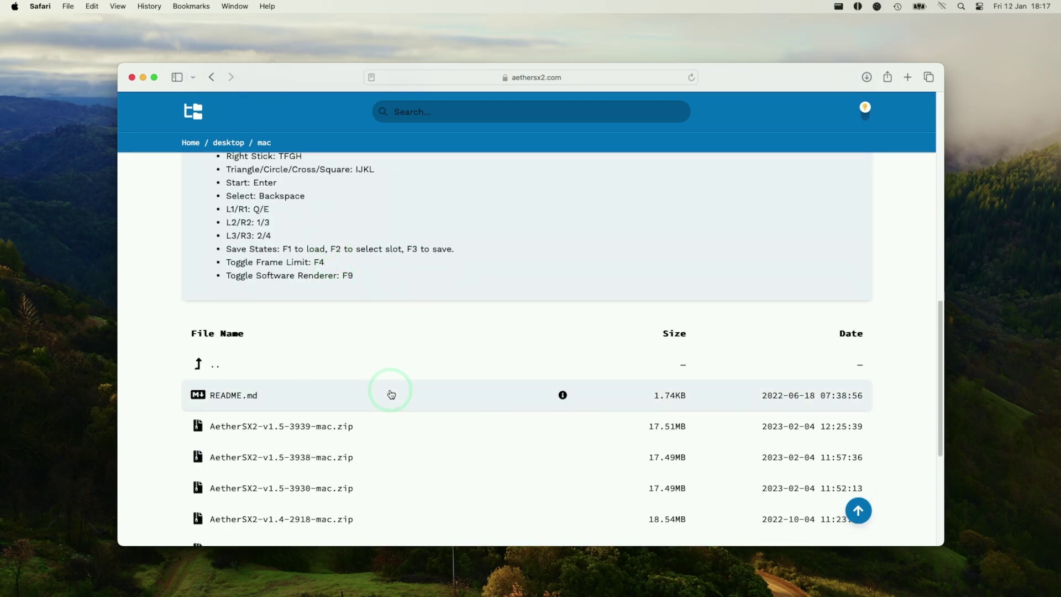
Download AetherSX2-v1.5-3939-mac.zip, allowing the site to download, and check the downloads list
{"action": "left_click", "coordinate": [321, 437]}
{"action": "left_click", "coordinate": [628, 340]}
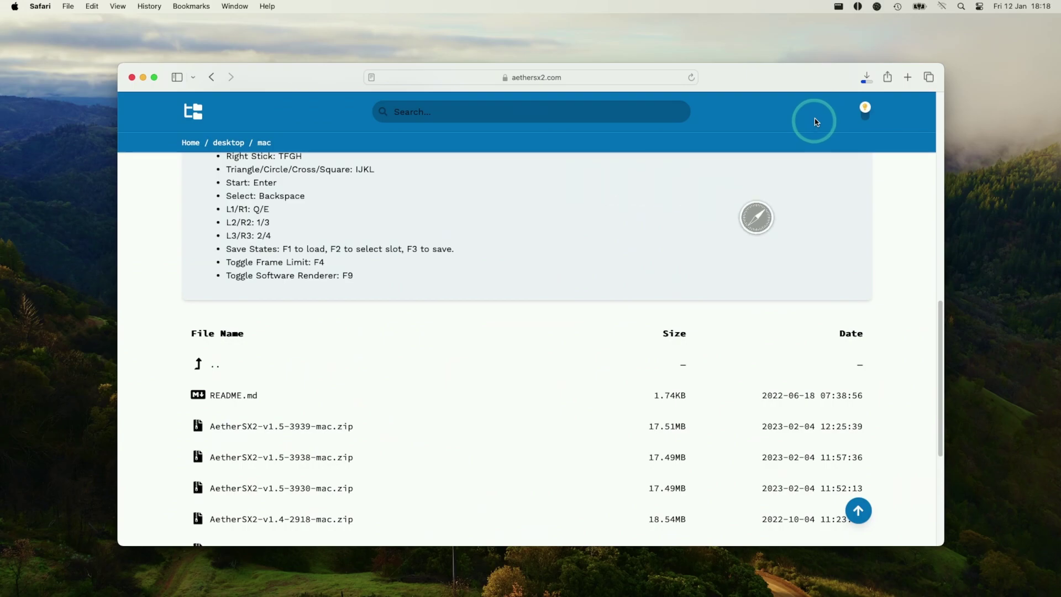
{"action": "left_click", "coordinate": [869, 77]}
{"action": "left_click", "coordinate": [282, 138]}
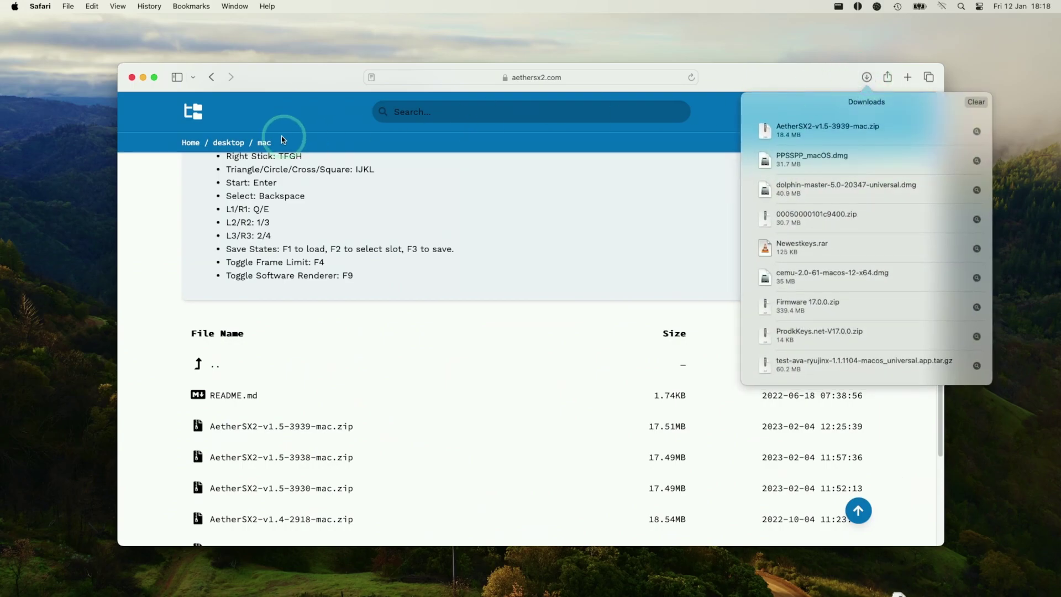
Extract AetherSX2-v1.5-3939-mac.zip in Downloads and move the AetherSX2 app into Applications
{"action": "left_click", "coordinate": [131, 78]}
{"action": "left_click", "coordinate": [46, 587]}
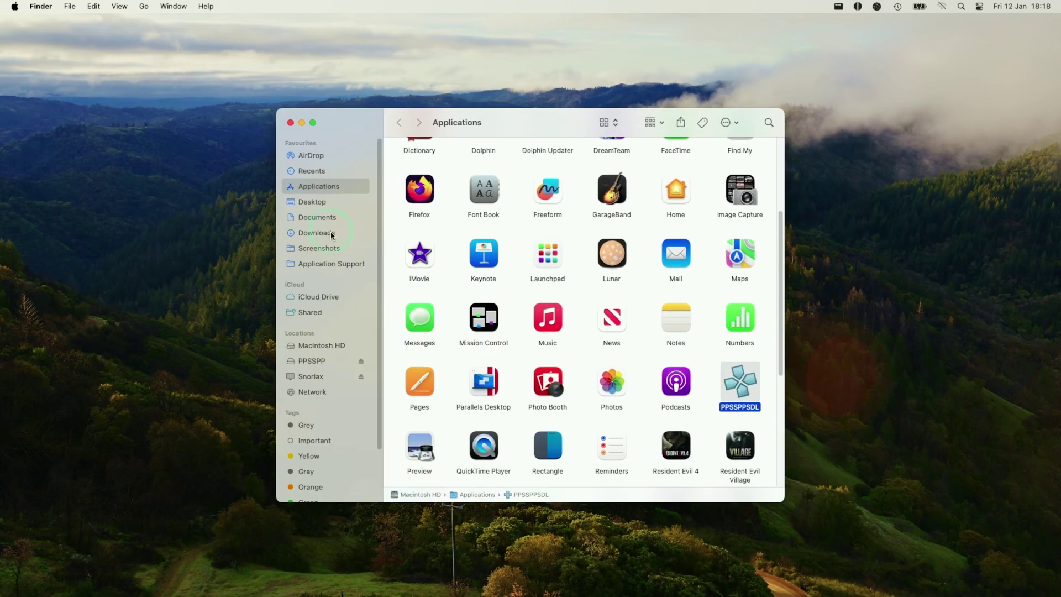
{"action": "left_click", "coordinate": [335, 234]}
{"action": "left_click", "coordinate": [431, 164]}
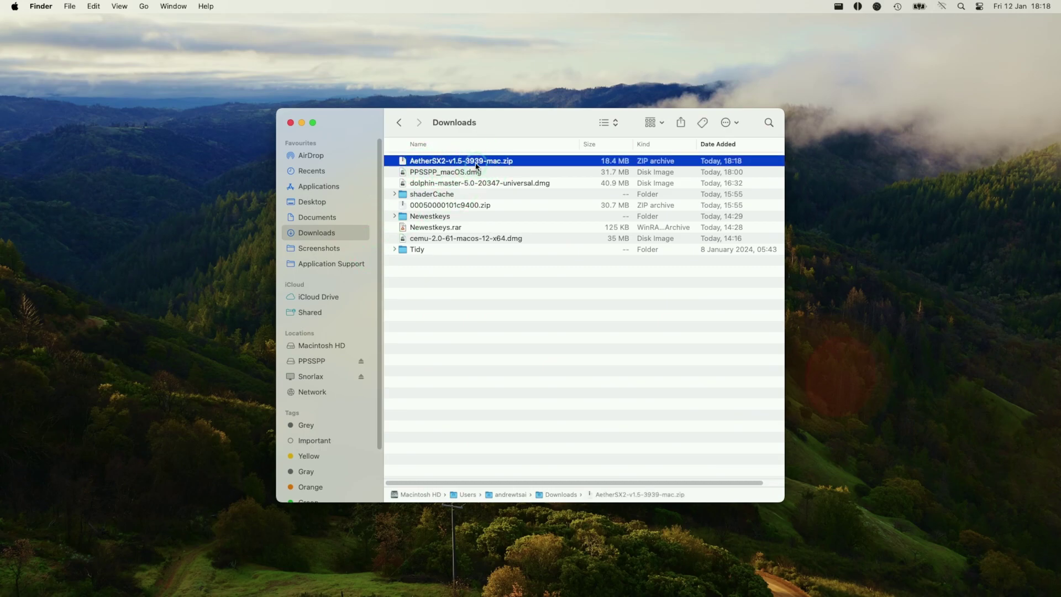
{"action": "double_click", "coordinate": [476, 164]}
{"action": "left_click", "coordinate": [428, 169]}
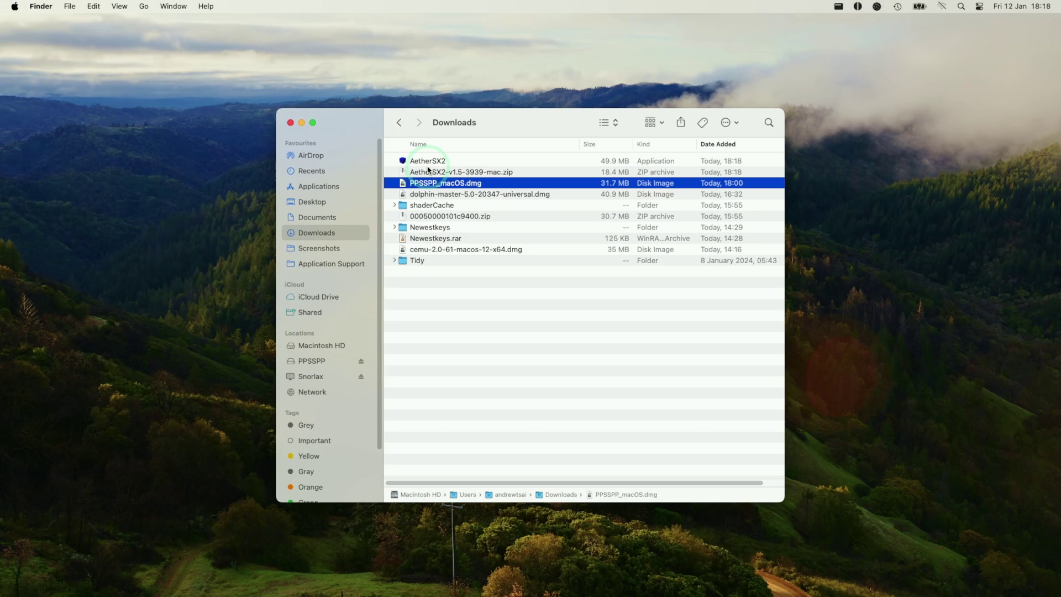
{"action": "left_click", "coordinate": [421, 162]}
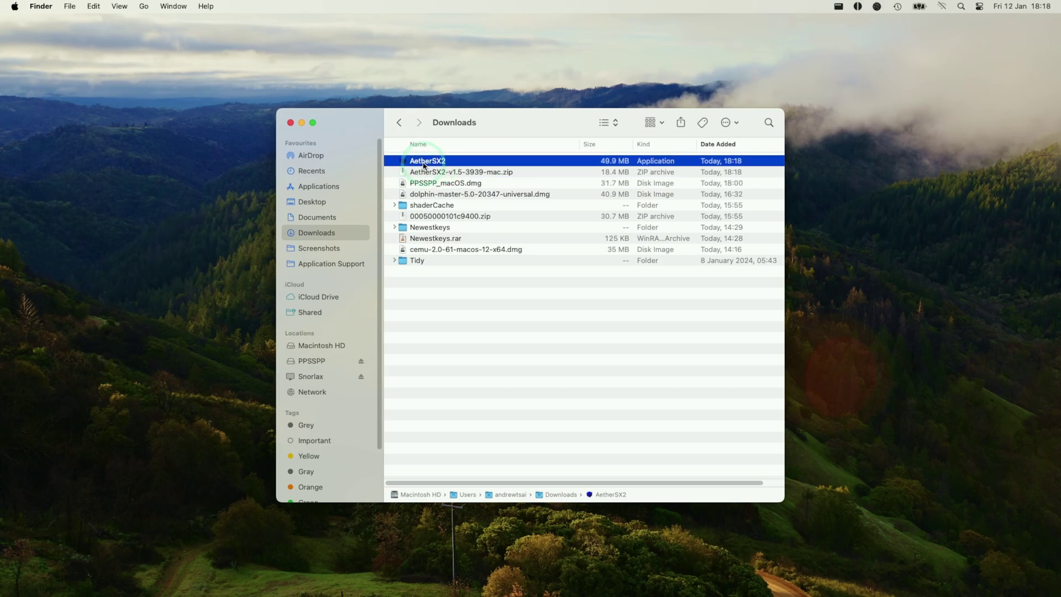
{"action": "left_click_drag", "start_coordinate": [407, 173], "coordinate": [467, 203]}
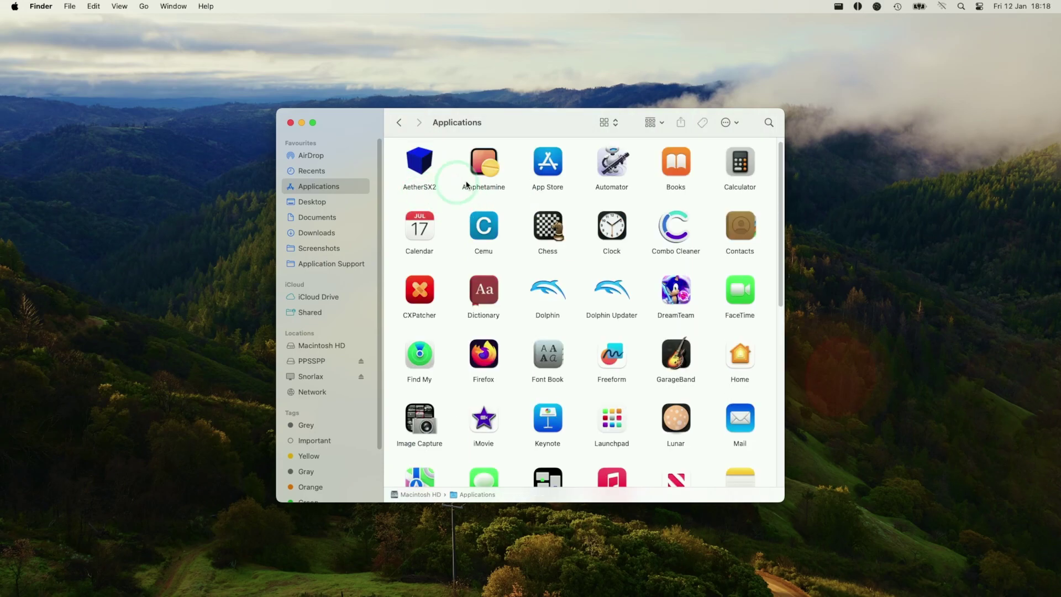
Launch AetherSX2 from Applications, bypassing the unverified-developer warning with right-click Open
{"action": "left_click", "coordinate": [430, 171]}
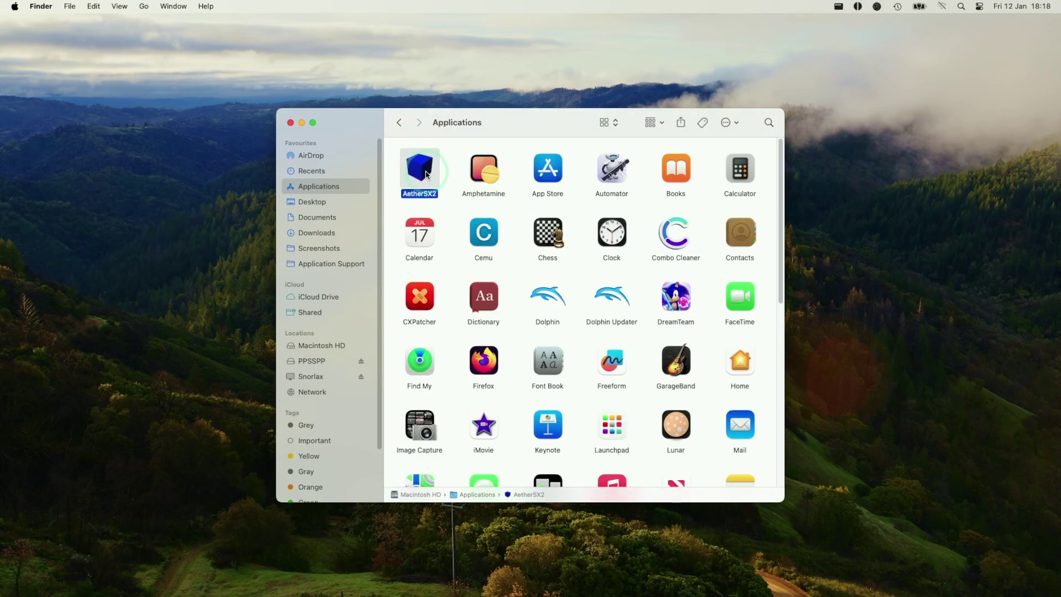
{"action": "double_click", "coordinate": [426, 175]}
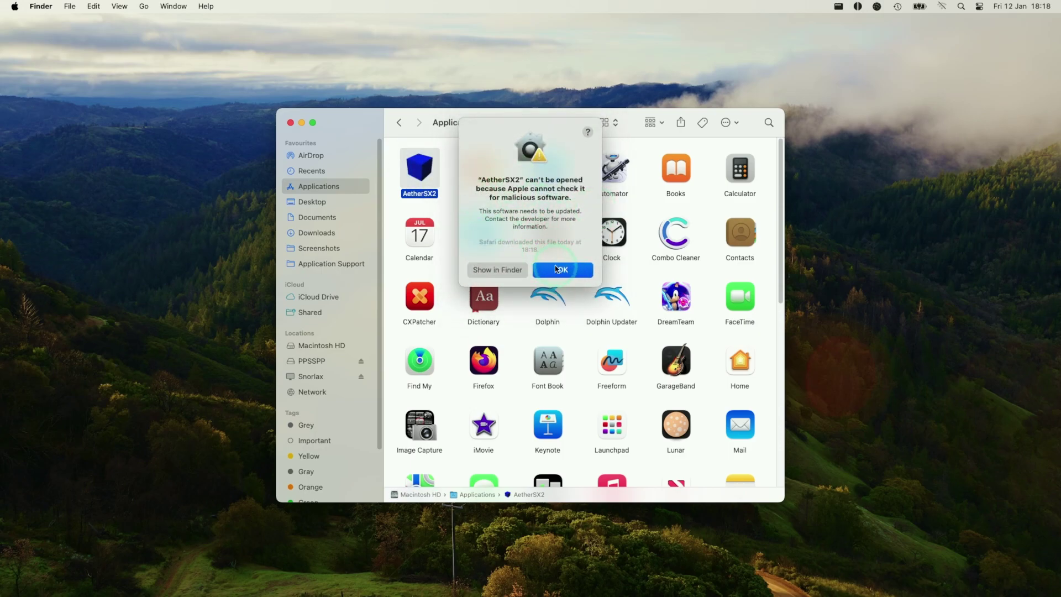
{"action": "left_click", "coordinate": [556, 269]}
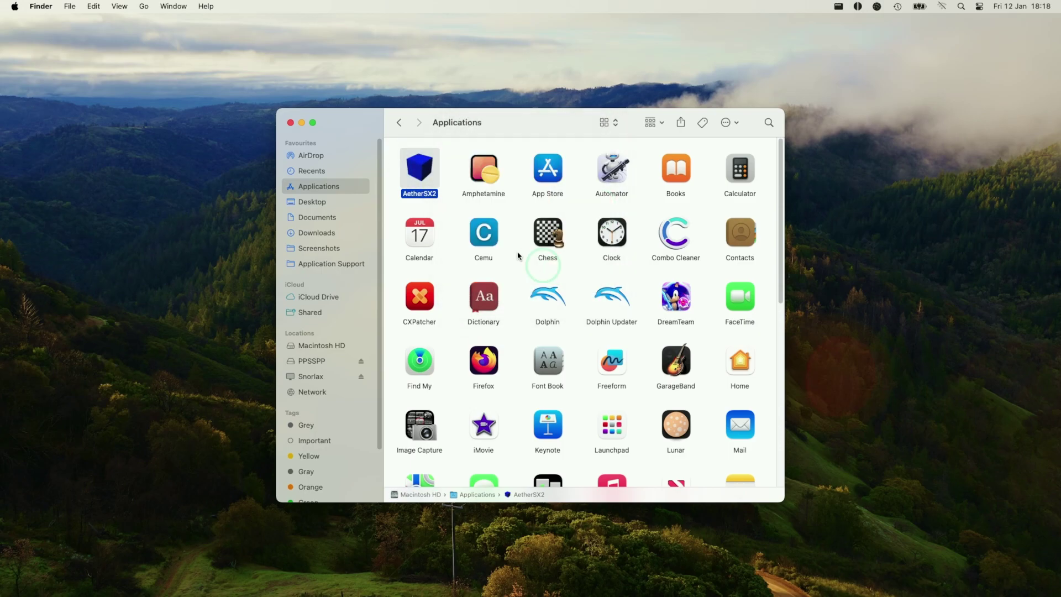
{"action": "right_click", "coordinate": [422, 178]}
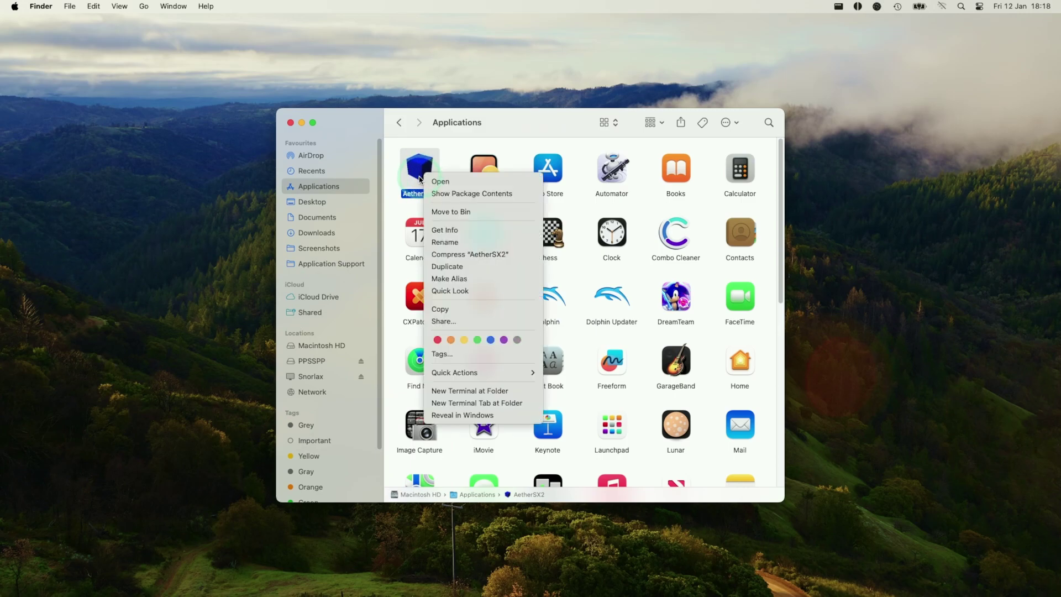
{"action": "left_click", "coordinate": [440, 181]}
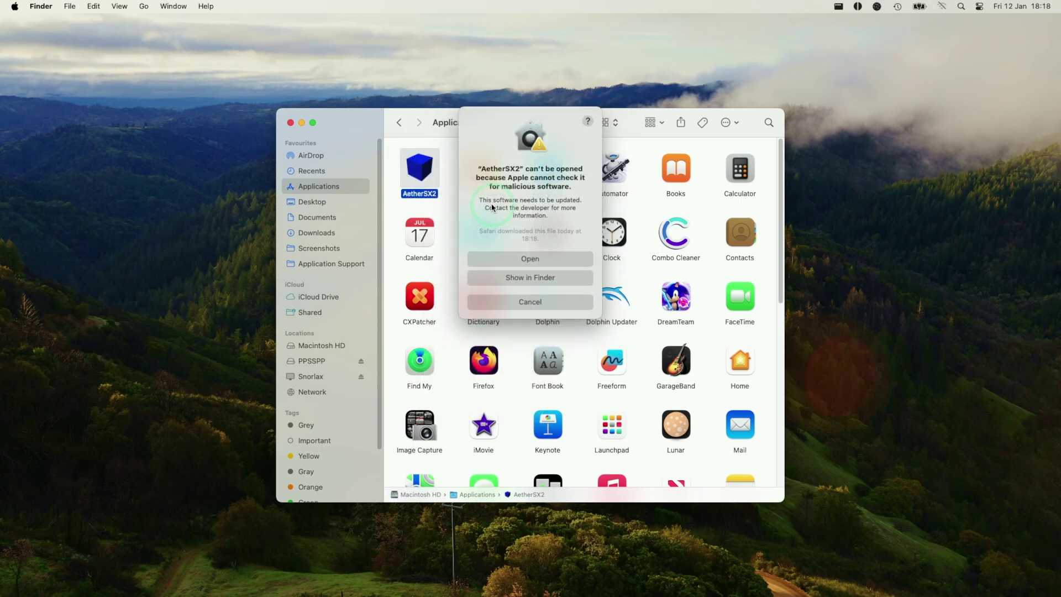
{"action": "left_click", "coordinate": [528, 259]}
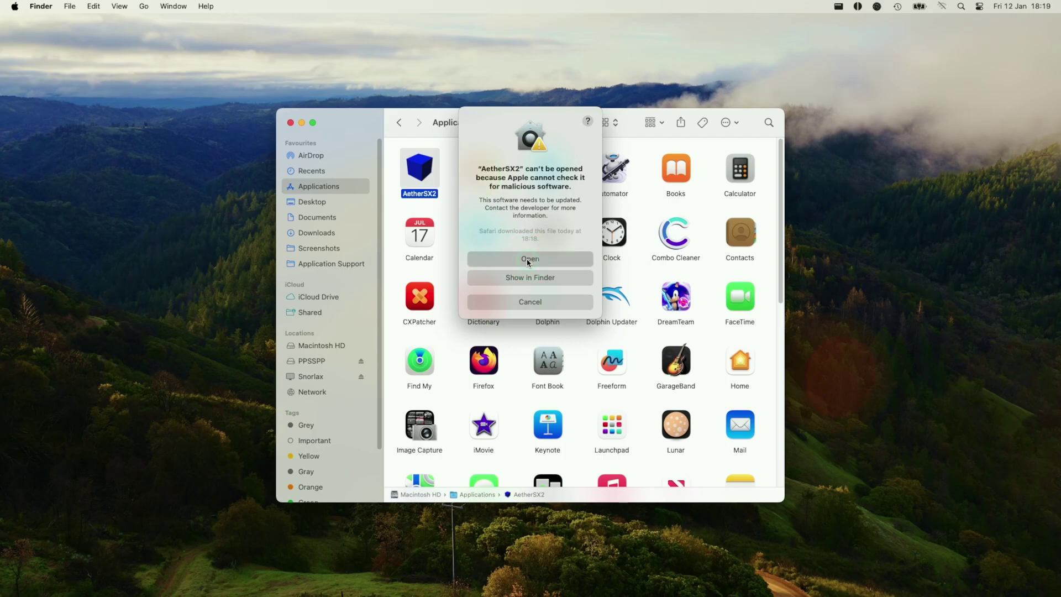
{"action": "left_click", "coordinate": [529, 259]}
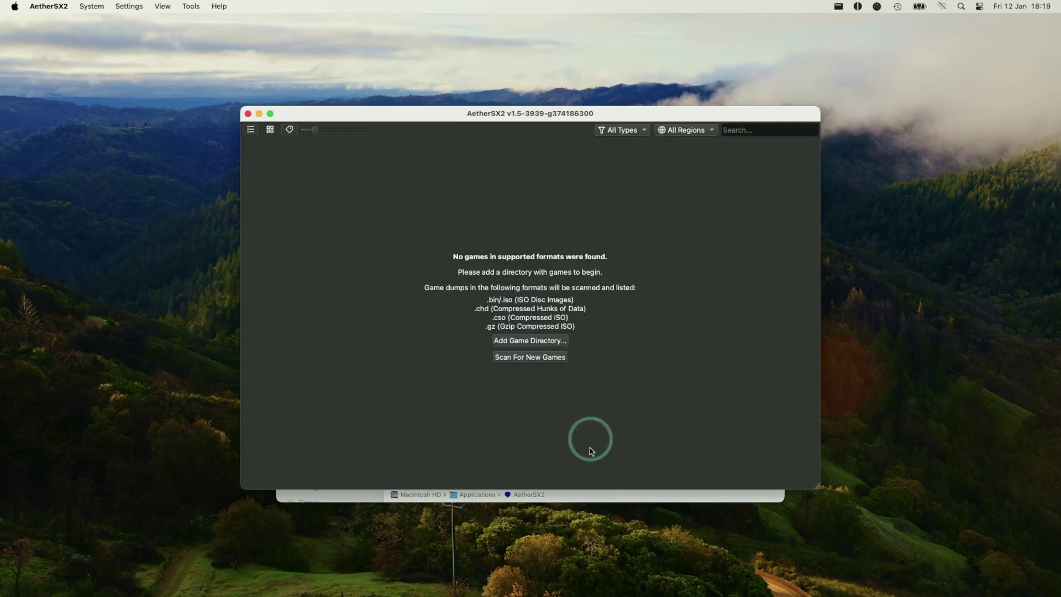
Minimize the Finder window and bring the AetherSX2 window to the front
{"action": "left_click", "coordinate": [561, 496]}
{"action": "left_click", "coordinate": [286, 105]}
{"action": "left_click", "coordinate": [302, 122]}
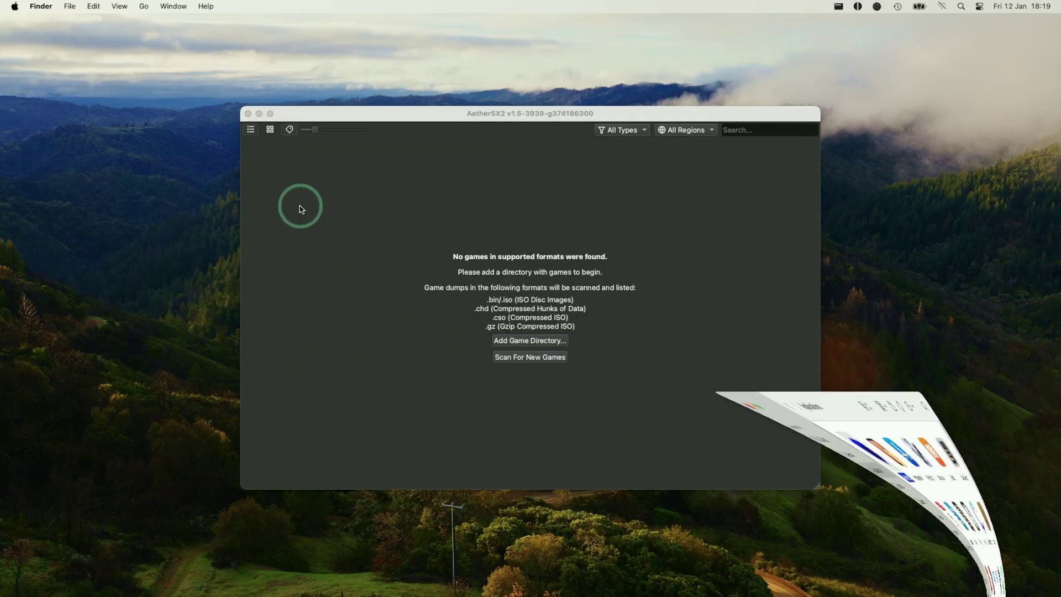
{"action": "left_click", "coordinate": [335, 156]}
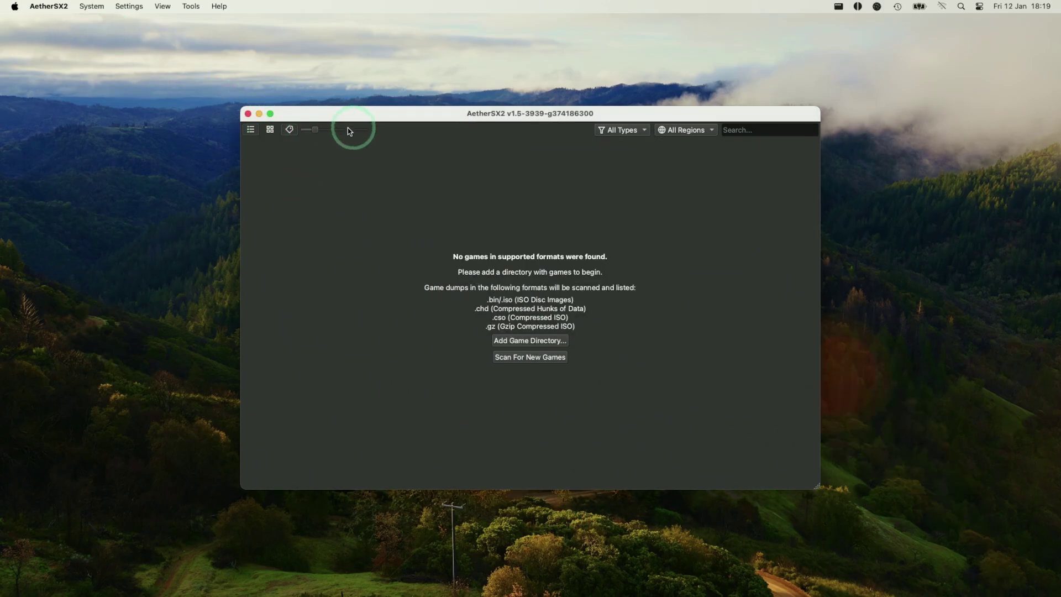
Show the BIOS page in AetherSX2 Preferences and select the full BIOS Directory path
{"action": "left_click", "coordinate": [42, 5]}
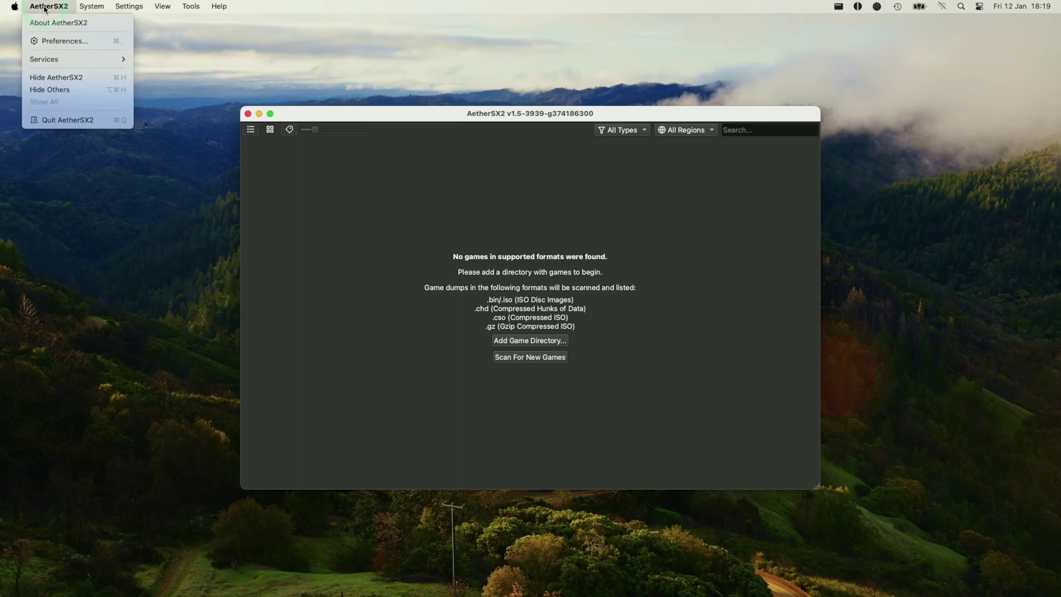
{"action": "left_click", "coordinate": [48, 41]}
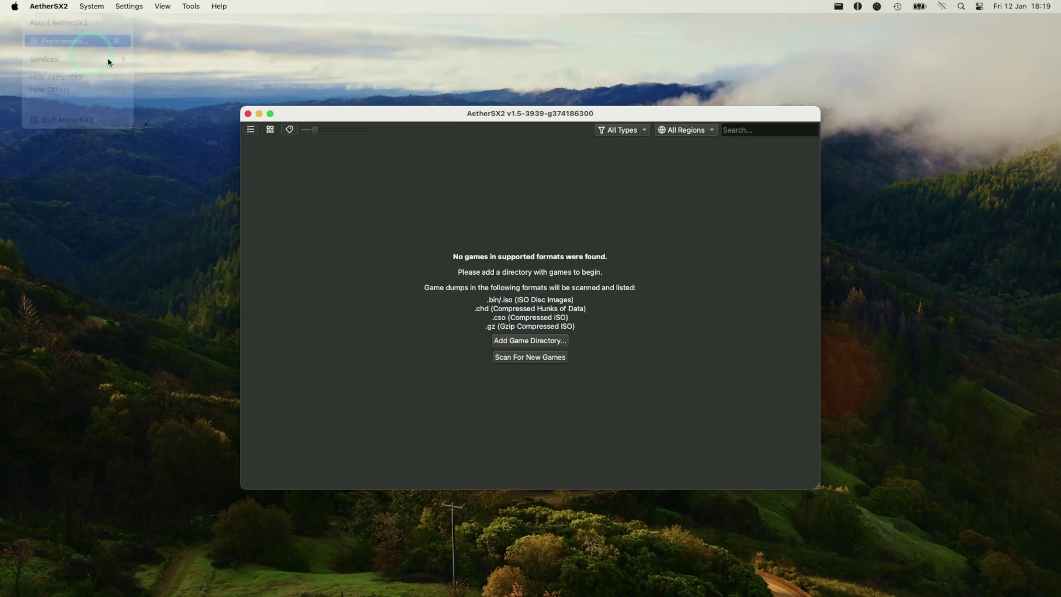
{"action": "left_click", "coordinate": [346, 167]}
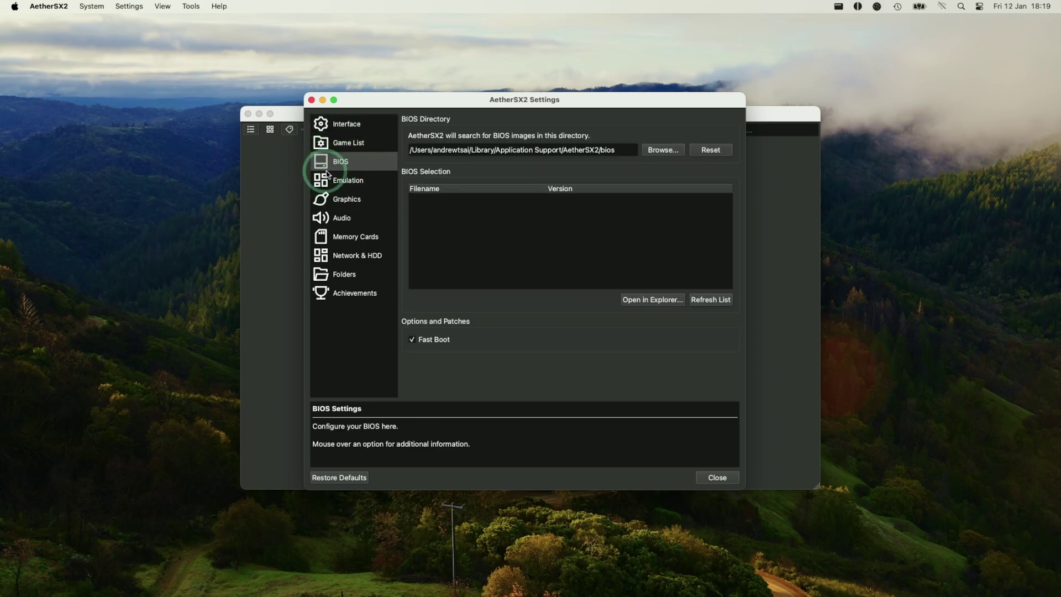
{"action": "left_click_drag", "start_coordinate": [410, 149], "coordinate": [622, 148]}
{"action": "left_click", "coordinate": [620, 145]}
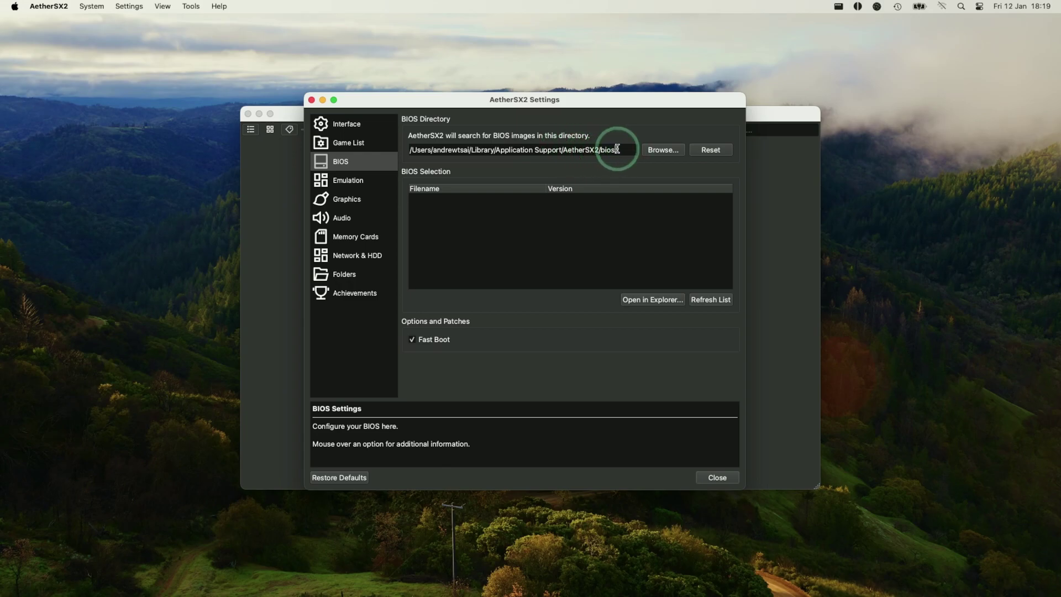
{"action": "triple_click", "coordinate": [618, 149]}
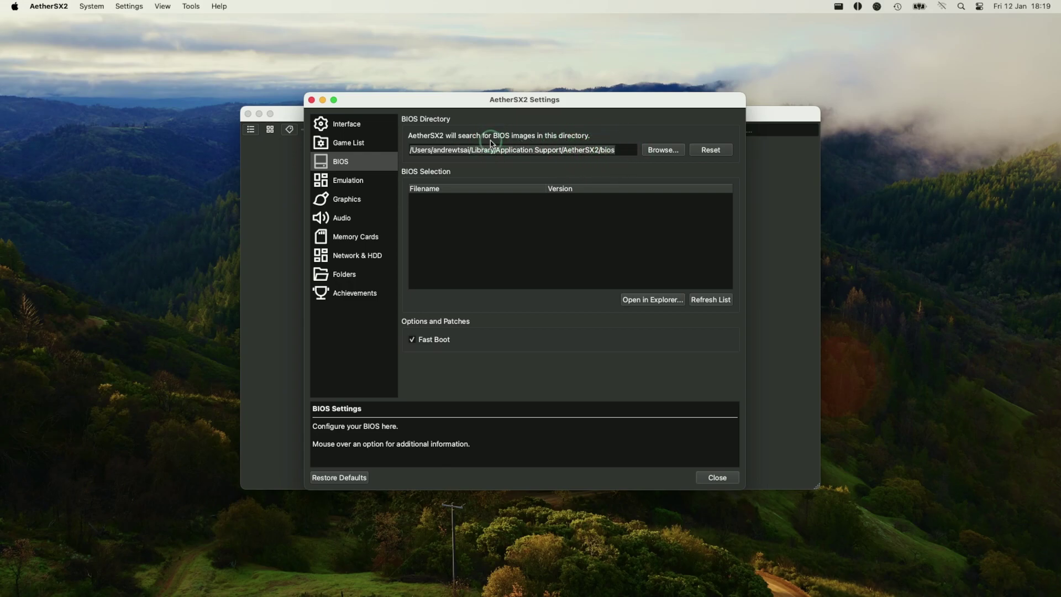
Open the bios folder in Finder beside the settings and review its BIOS files, including scph39001.bin
{"action": "left_click", "coordinate": [628, 301]}
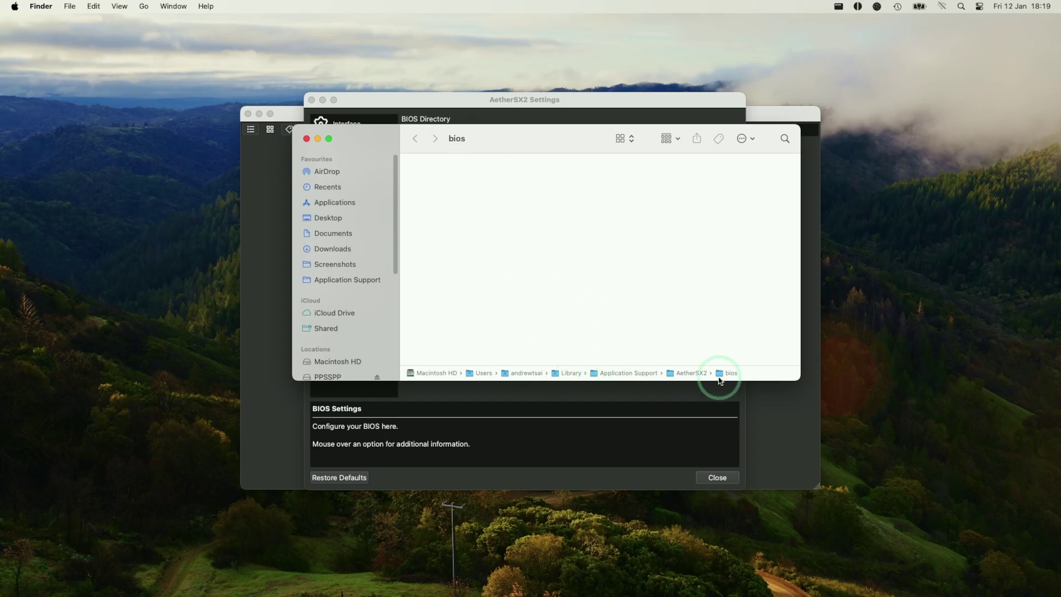
{"action": "left_click_drag", "start_coordinate": [594, 239], "coordinate": [474, 181]}
{"action": "left_click_drag", "start_coordinate": [493, 131], "coordinate": [704, 232]}
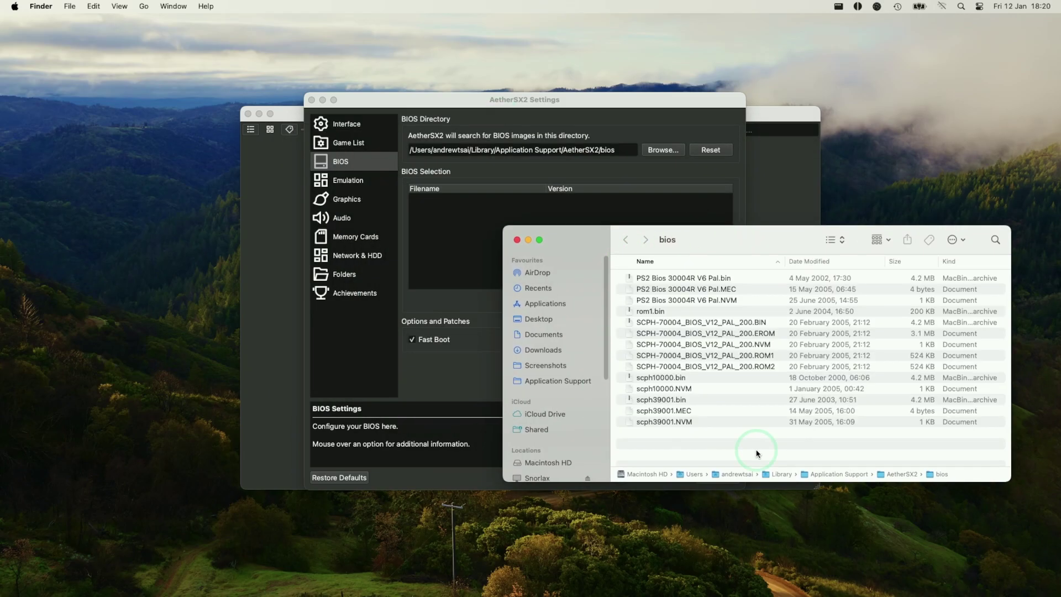
{"action": "left_click_drag", "start_coordinate": [757, 454], "coordinate": [658, 273]}
{"action": "left_click", "coordinate": [689, 421]}
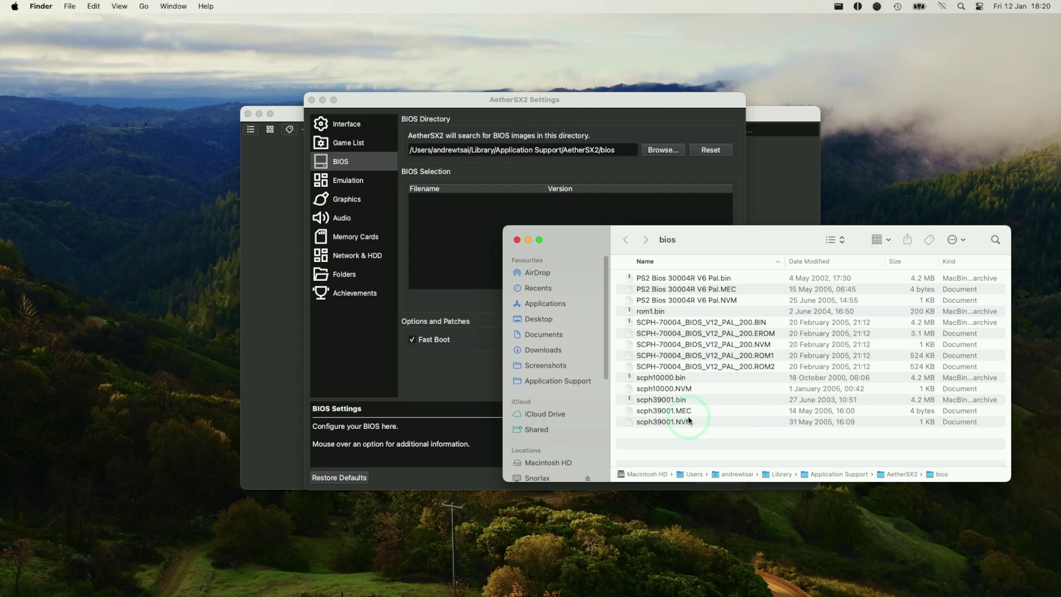
{"action": "left_click_drag", "start_coordinate": [722, 449], "coordinate": [710, 403]}
{"action": "left_click", "coordinate": [649, 402]}
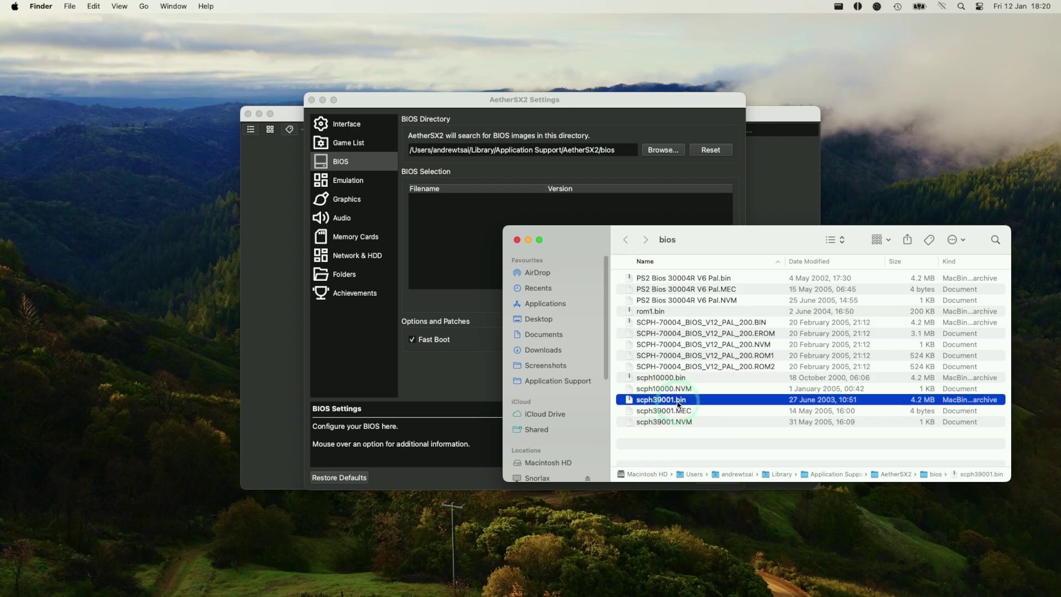
{"action": "left_click_drag", "start_coordinate": [679, 404], "coordinate": [670, 403]}
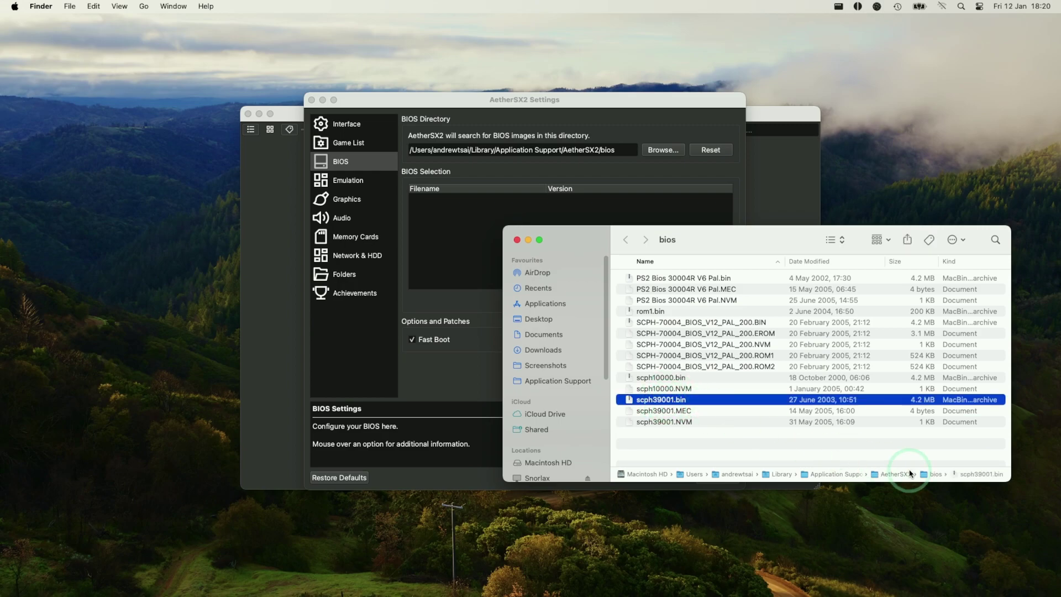
{"action": "left_click", "coordinate": [764, 447]}
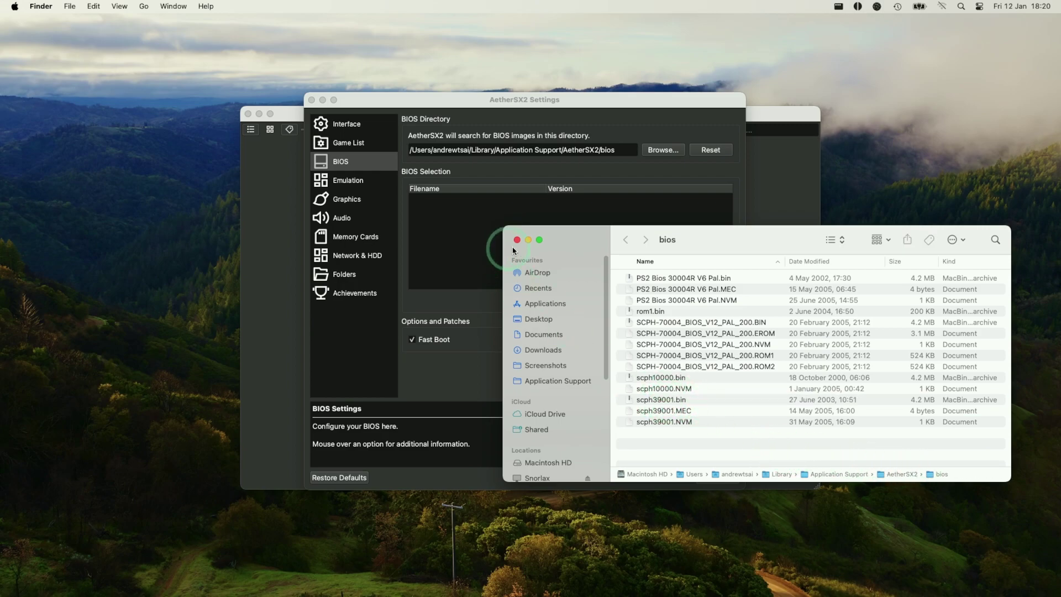
Refresh the BIOS list, choose the USA scph39001.bin BIOS, and close Settings
{"action": "left_click", "coordinate": [528, 239]}
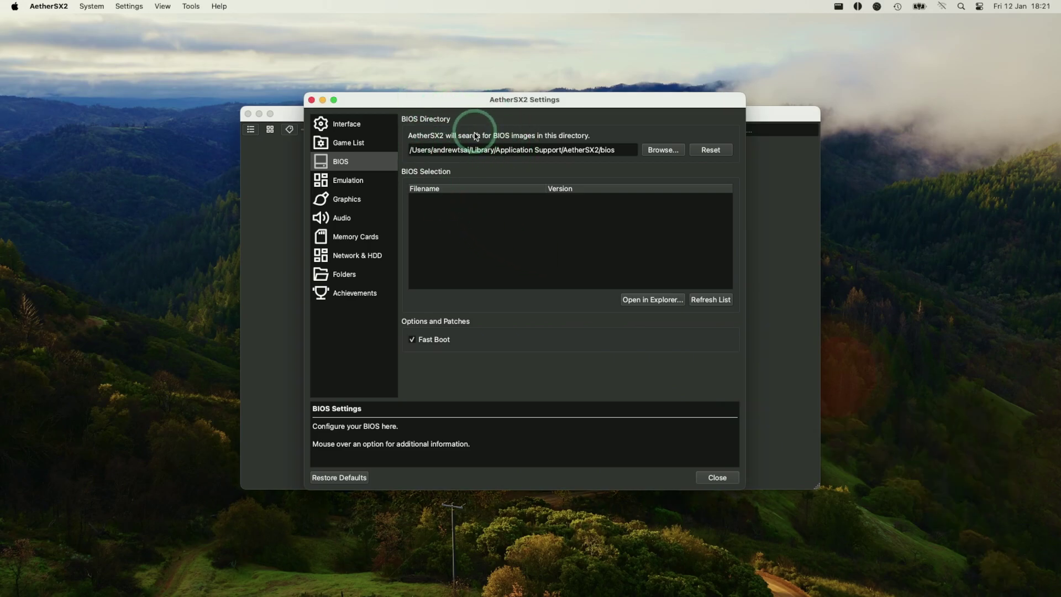
{"action": "left_click", "coordinate": [711, 299]}
{"action": "left_click", "coordinate": [428, 230]}
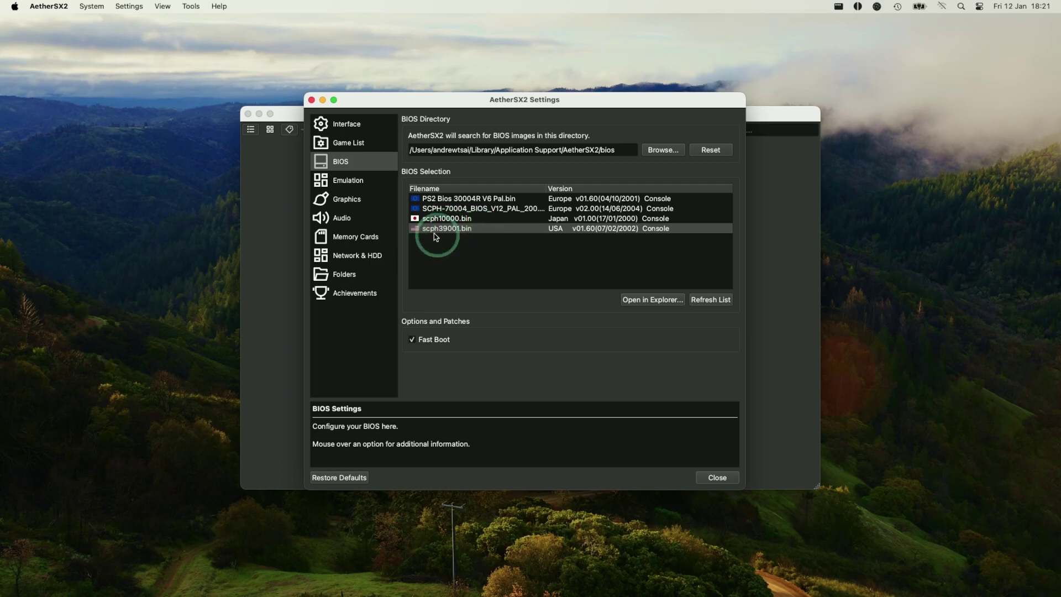
{"action": "left_click", "coordinate": [724, 476]}
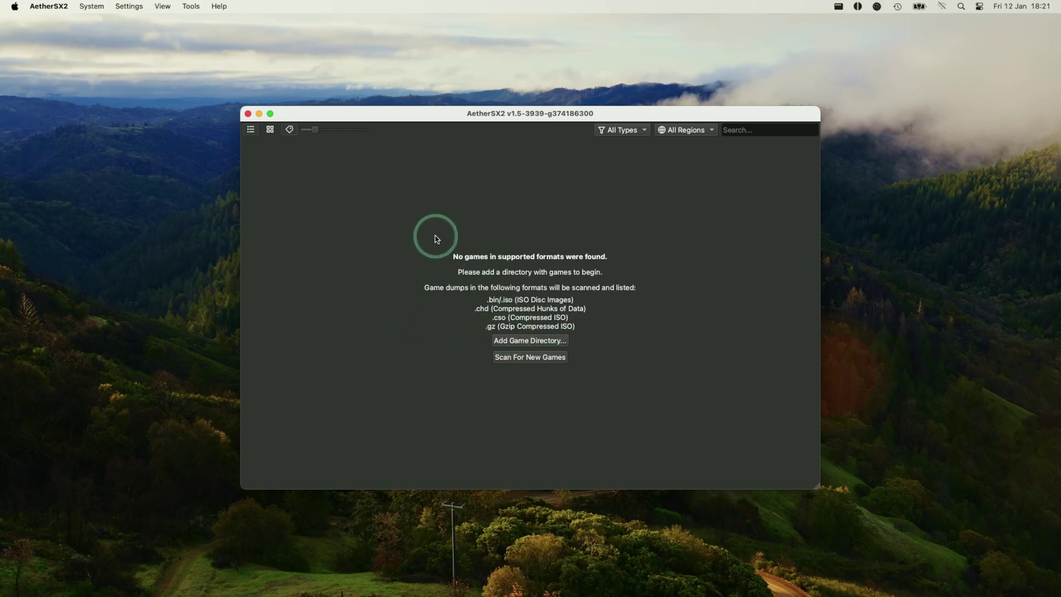
Add Snorlax > Emulation > PlayStation 2 as a game directory, scanning subfolders recursively
{"action": "left_click", "coordinate": [499, 342]}
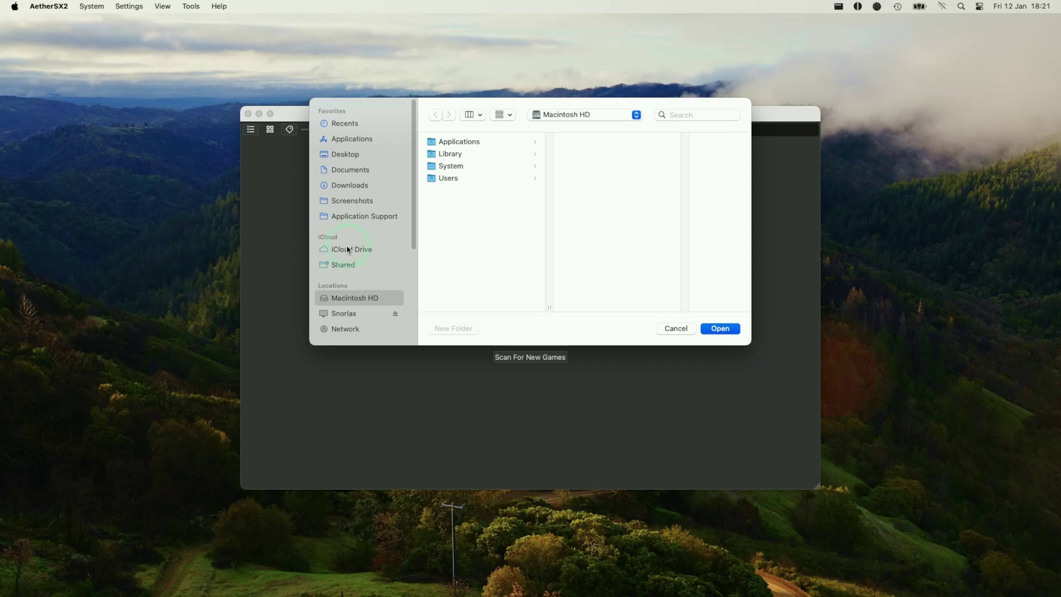
{"action": "left_click", "coordinate": [357, 313]}
{"action": "left_click", "coordinate": [450, 223]}
{"action": "left_click", "coordinate": [675, 263]}
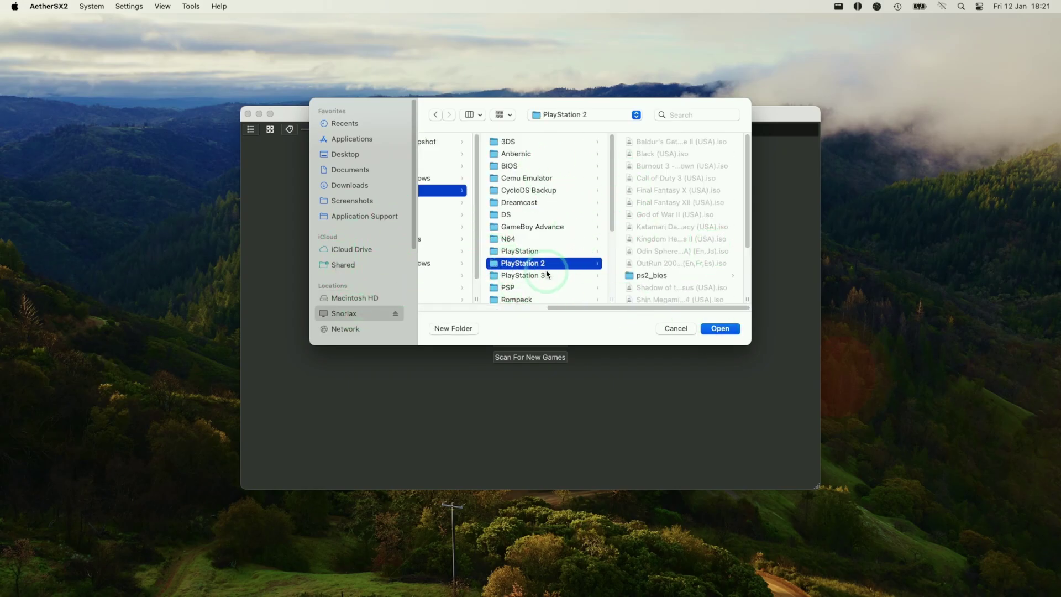
{"action": "left_click", "coordinate": [718, 328]}
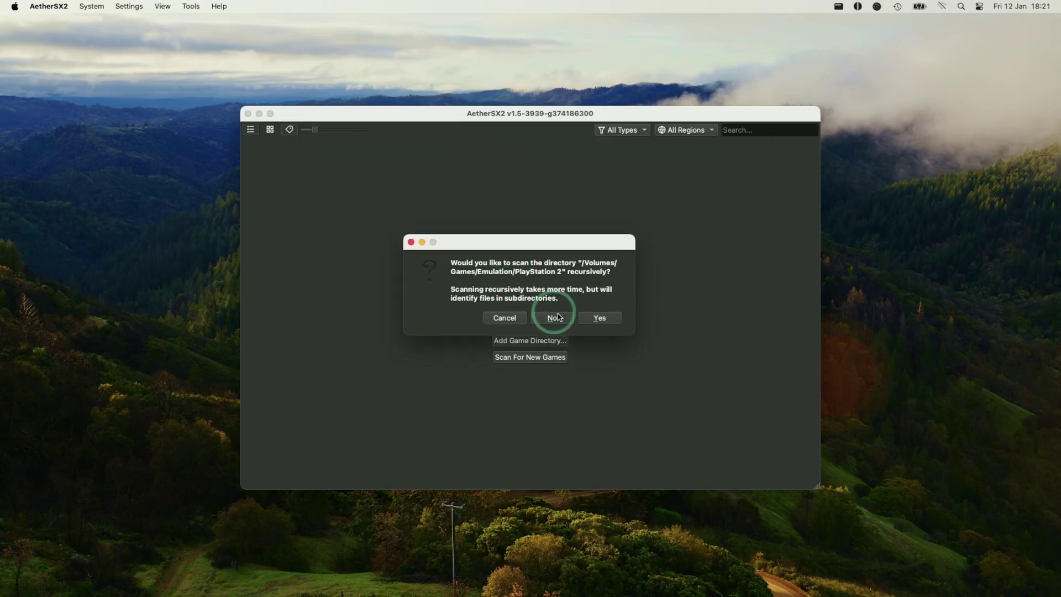
{"action": "left_click", "coordinate": [598, 319]}
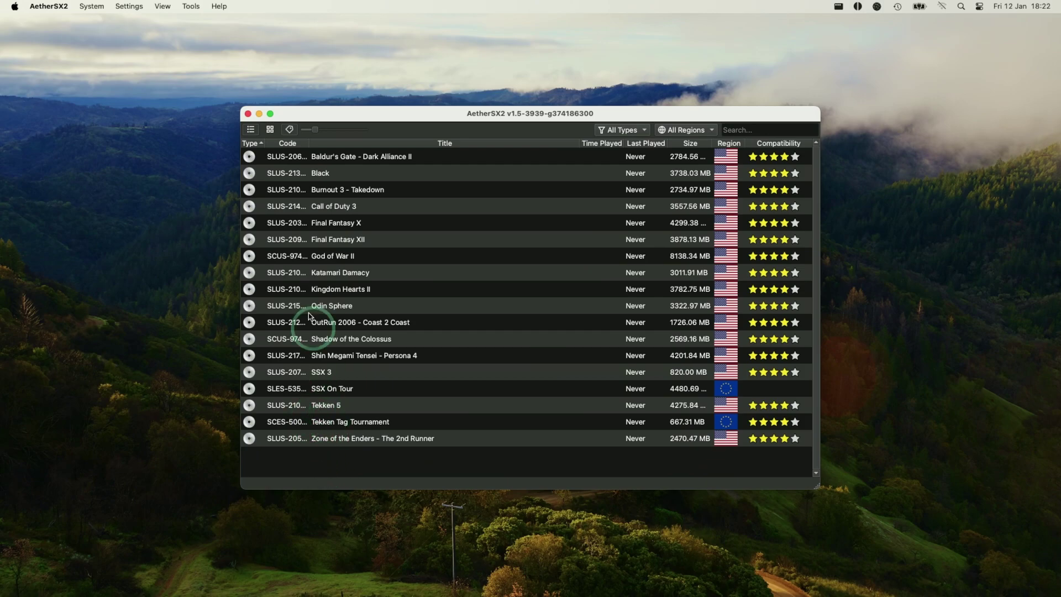
Widen the Code column and enlarge the game library window to show full game codes
{"action": "left_click_drag", "start_coordinate": [309, 143], "coordinate": [324, 143]}
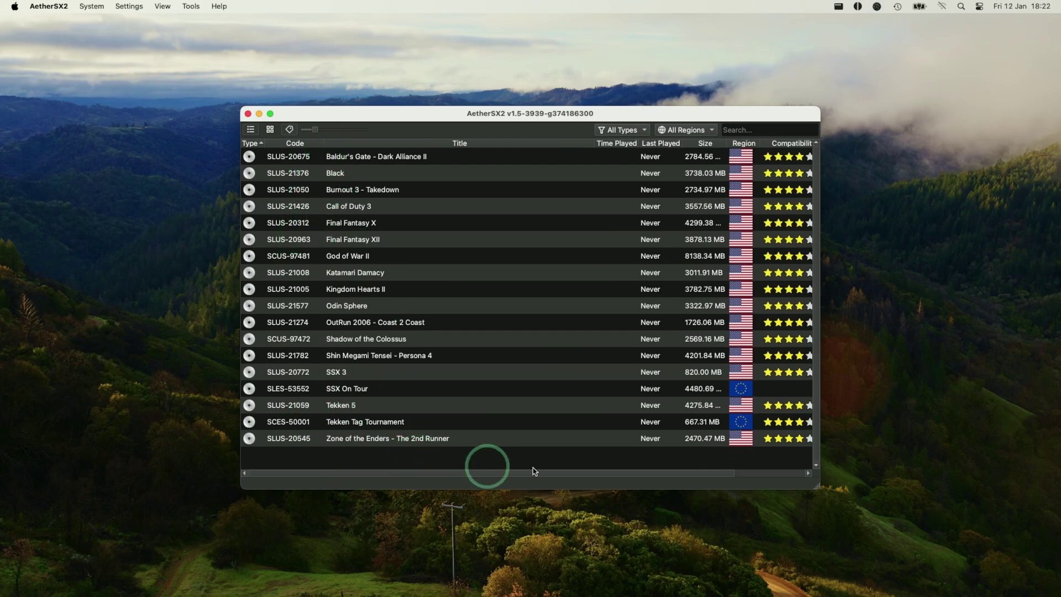
{"action": "mouse_move", "coordinate": [822, 483]}
{"action": "left_mouse_down"}
{"action": "mouse_move", "coordinate": [851, 490]}
{"action": "mouse_move", "coordinate": [836, 497]}
{"action": "left_mouse_up"}
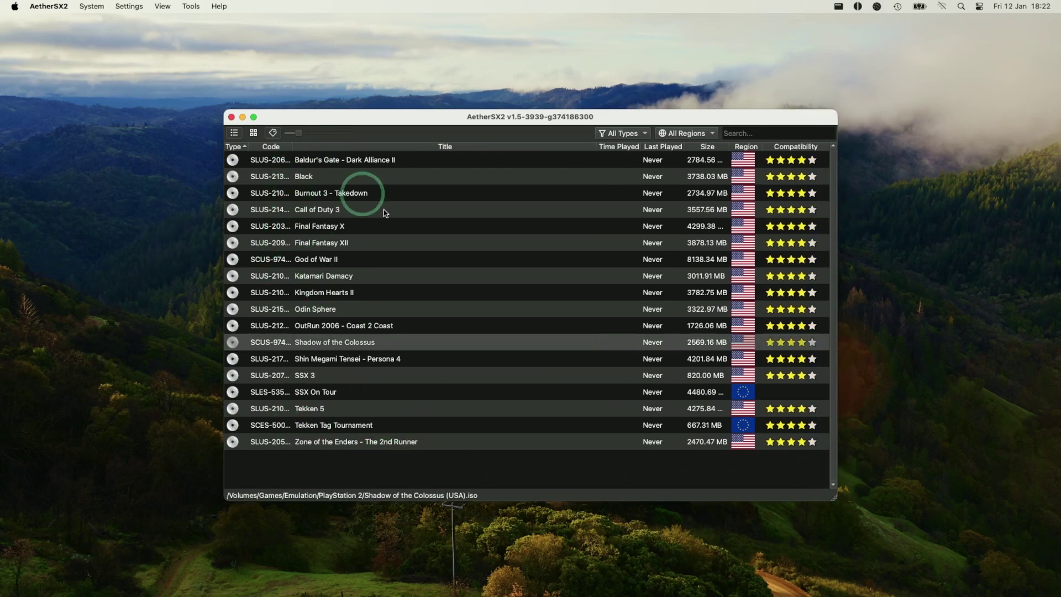
{"action": "left_click_drag", "start_coordinate": [297, 149], "coordinate": [306, 149]}
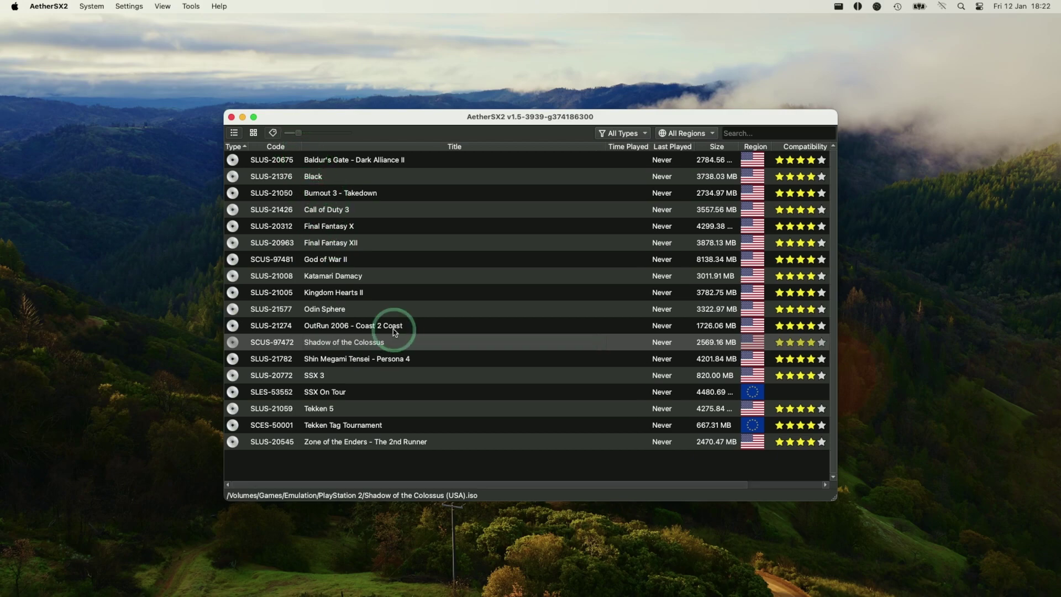
{"action": "left_click", "coordinate": [22, 6]}
Connect the DualSense Wireless Controller from System Settings' Bluetooth page
{"action": "left_click", "coordinate": [42, 38]}
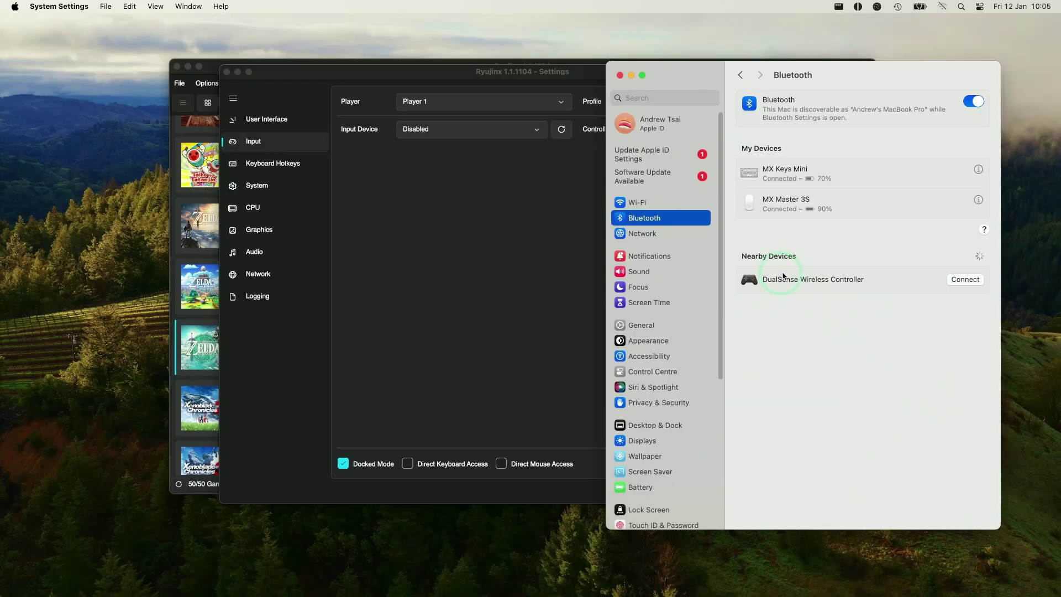
{"action": "left_click", "coordinate": [962, 285]}
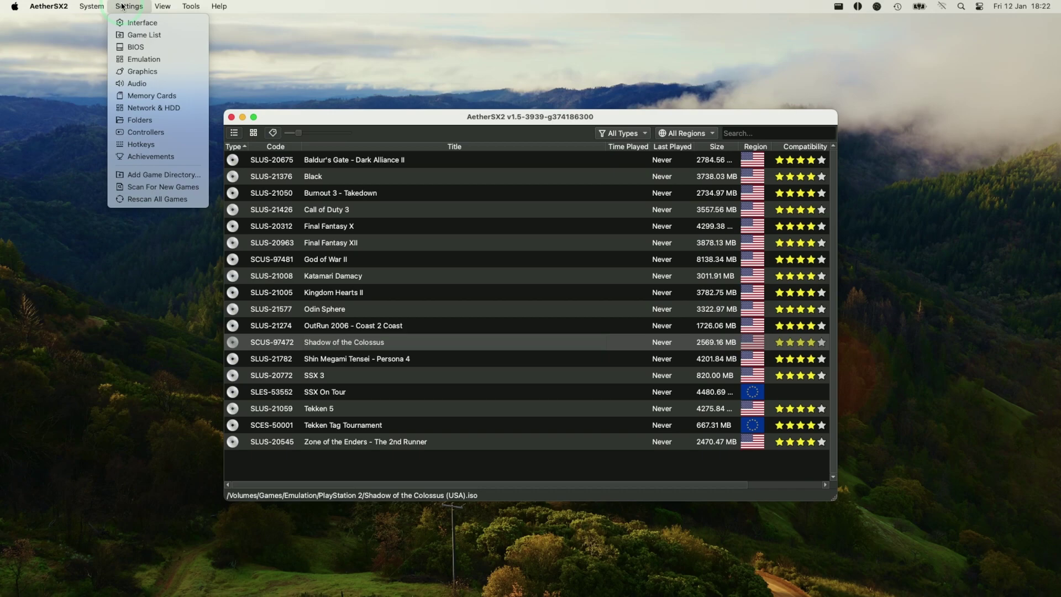
Auto-map Controller Port 1's DualShock 2 bindings to SDL-0 (PS5 Controller)
{"action": "left_click", "coordinate": [146, 132]}
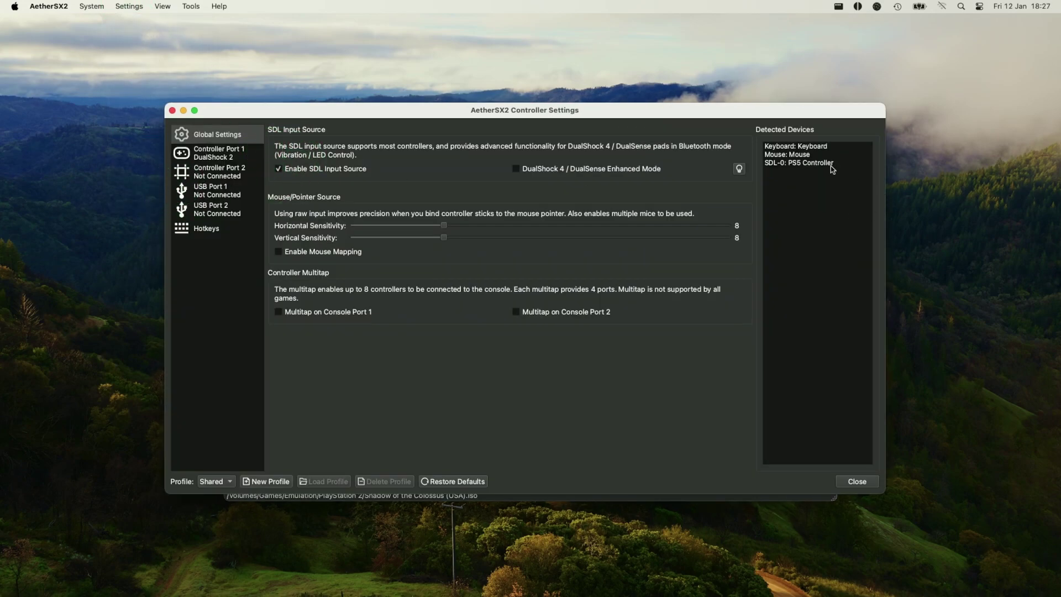
{"action": "left_click", "coordinate": [241, 159]}
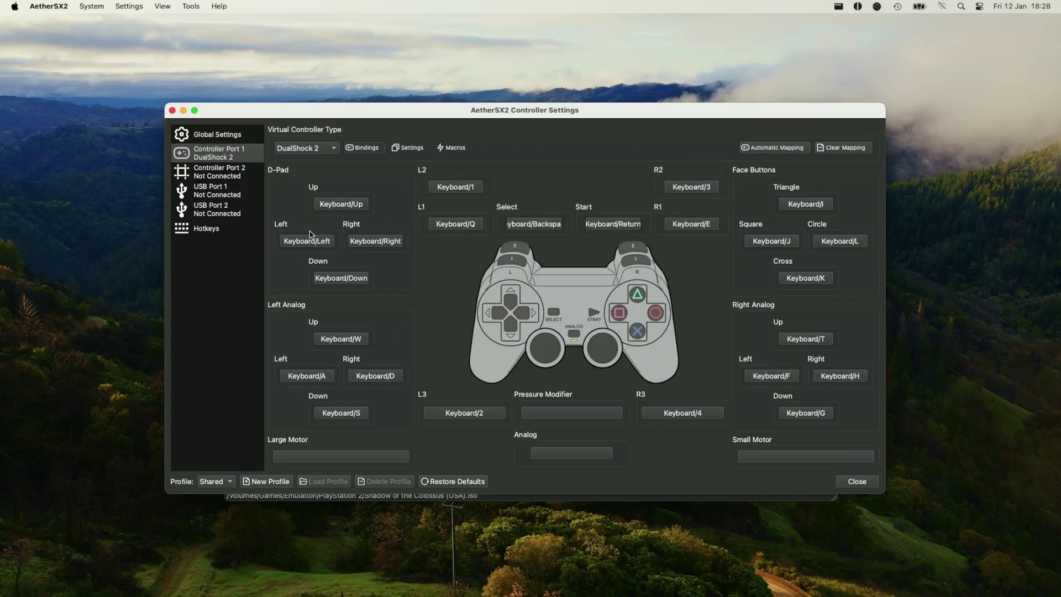
{"action": "left_click", "coordinate": [792, 149]}
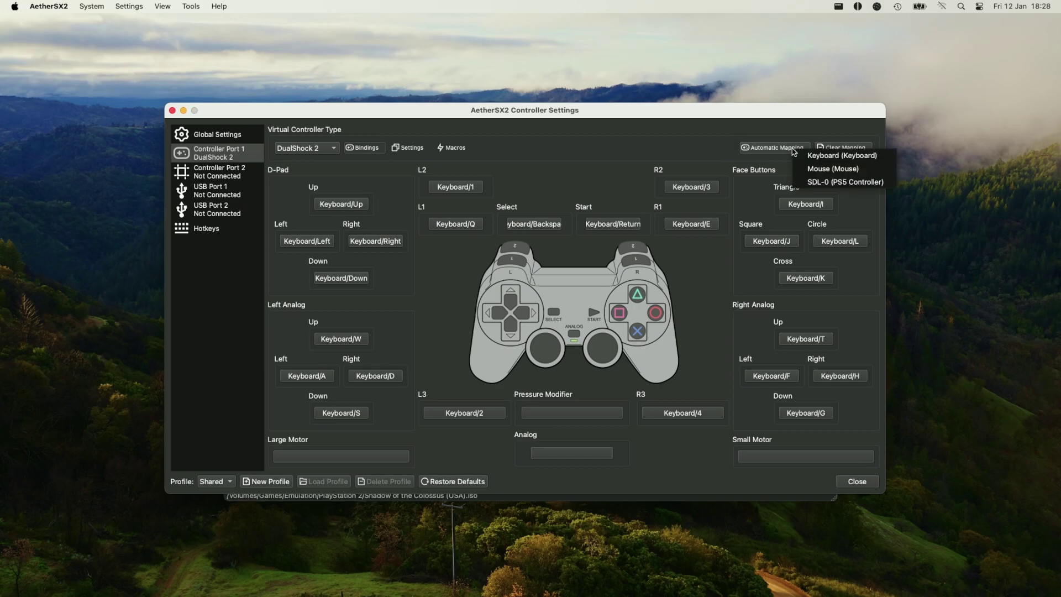
{"action": "left_click", "coordinate": [838, 182]}
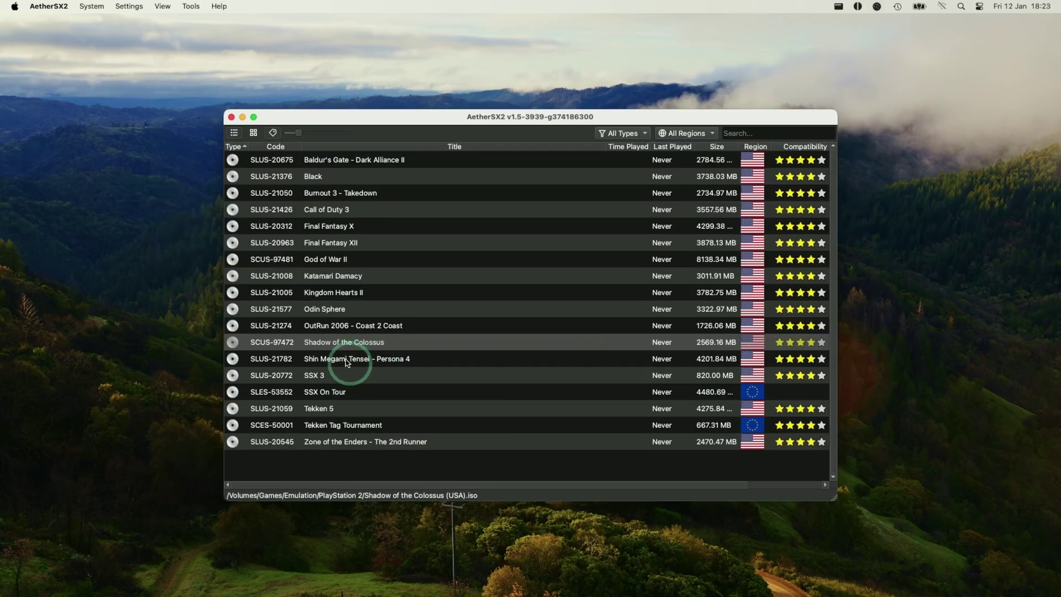
Set the global Aspect Ratio to Widescreen (16:9), close settings, and select Shadow of the Colossus
{"action": "left_click", "coordinate": [132, 6]}
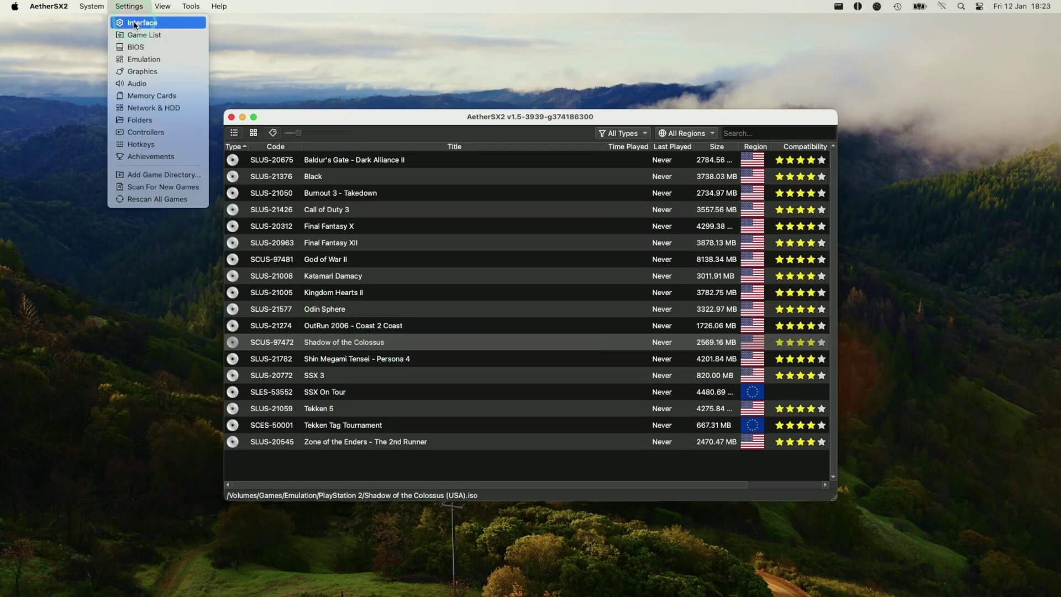
{"action": "left_click", "coordinate": [137, 73]}
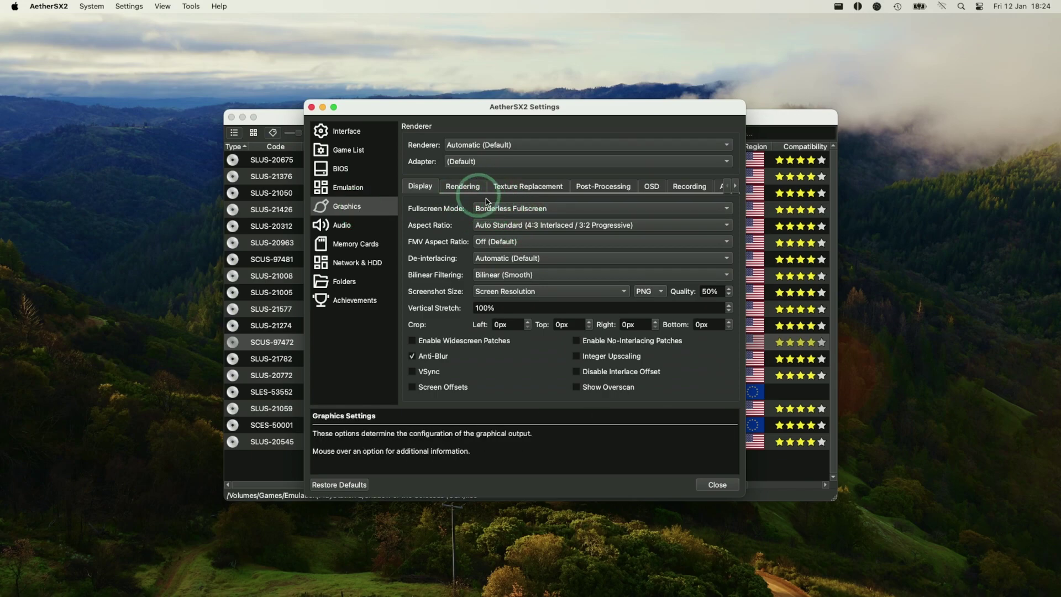
{"action": "left_click", "coordinate": [529, 227]}
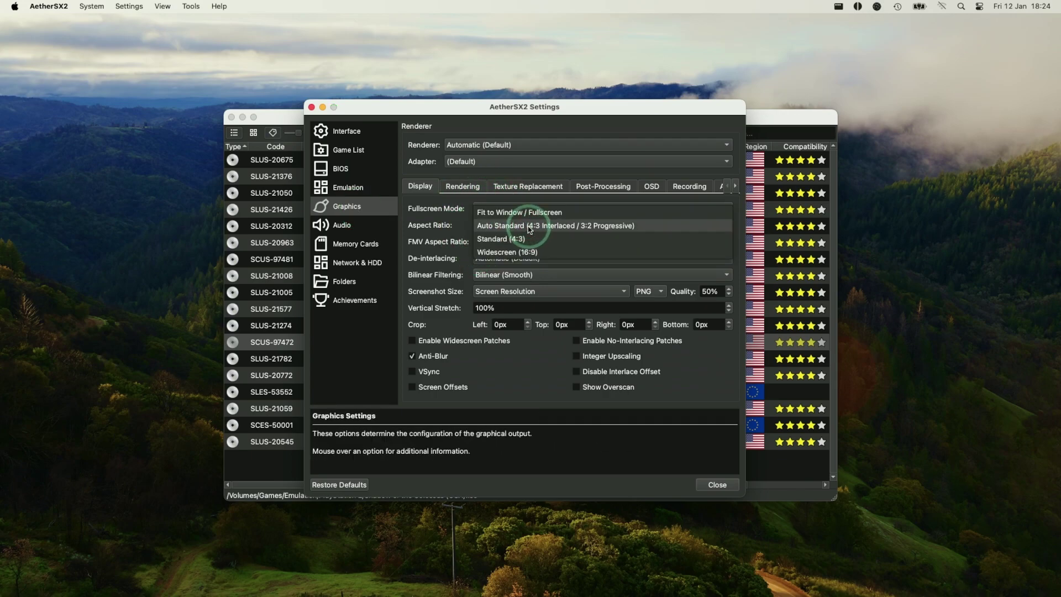
{"action": "left_click", "coordinate": [511, 252]}
{"action": "left_click", "coordinate": [515, 227]}
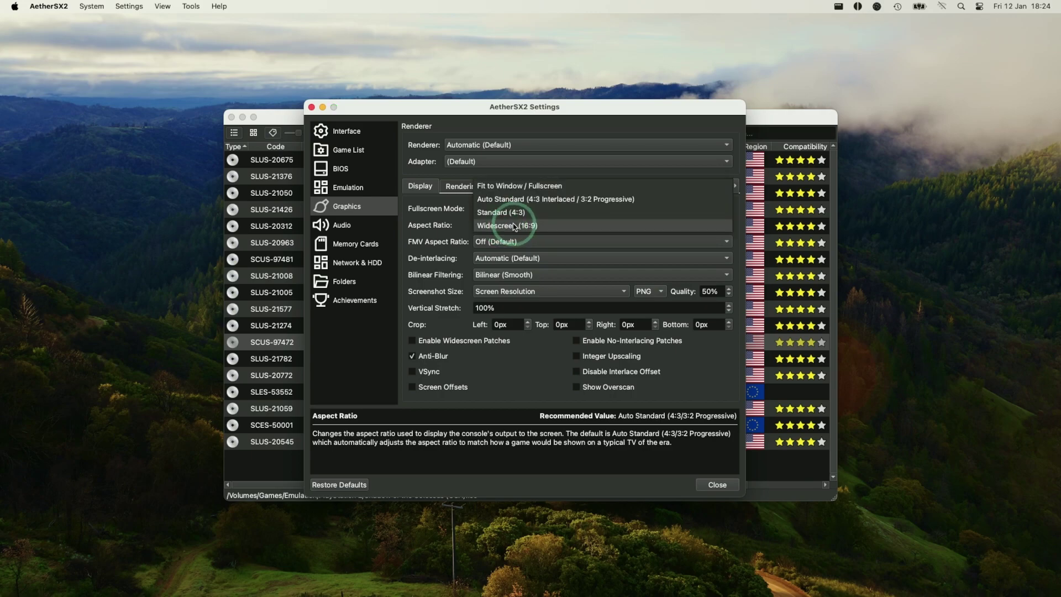
{"action": "left_click", "coordinate": [507, 226]}
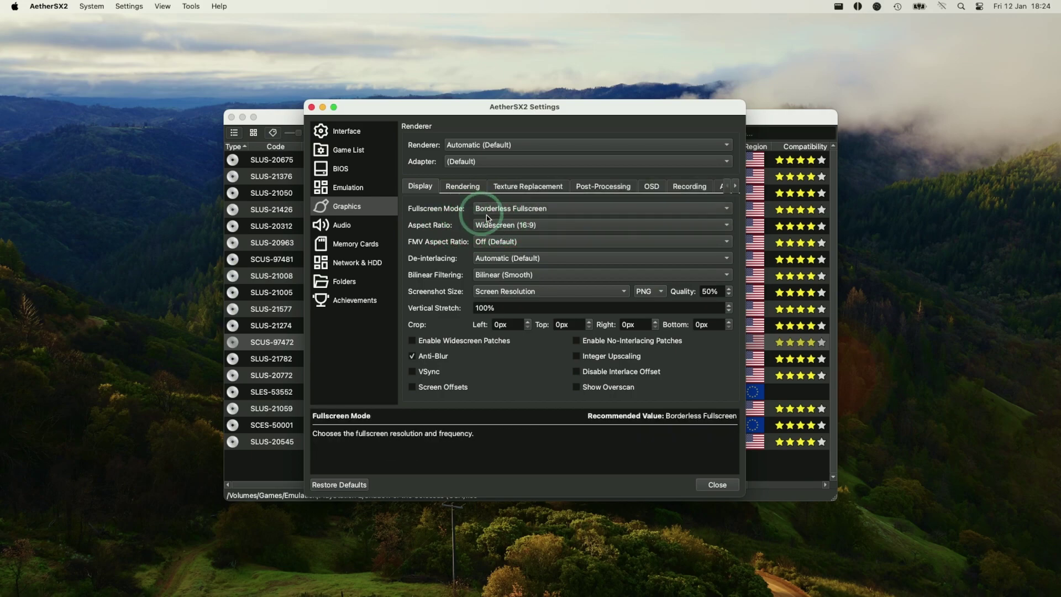
{"action": "left_click", "coordinate": [464, 186]}
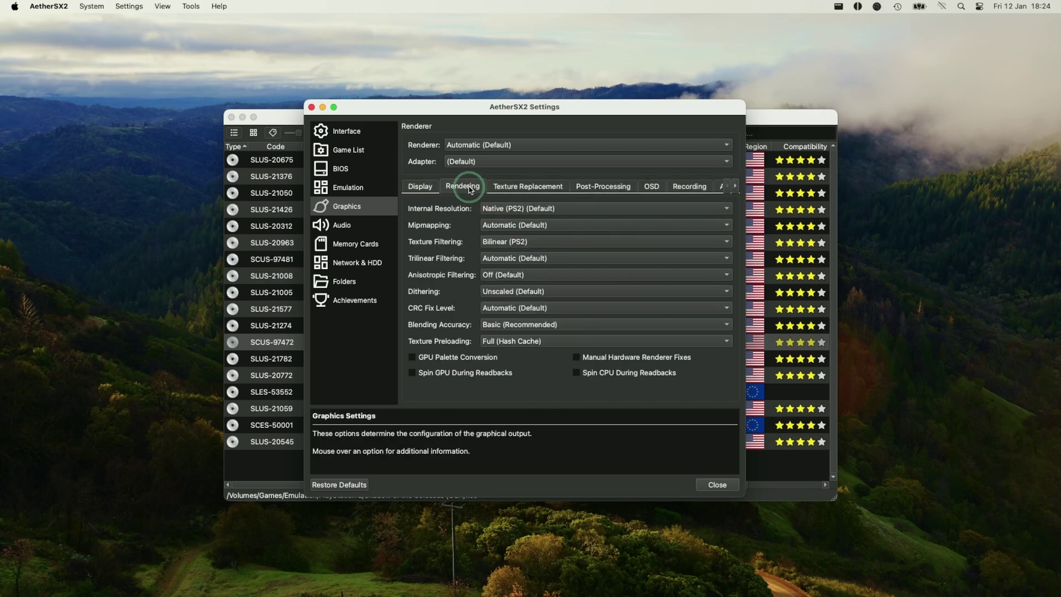
{"action": "left_click", "coordinate": [717, 485]}
{"action": "left_click", "coordinate": [314, 347]}
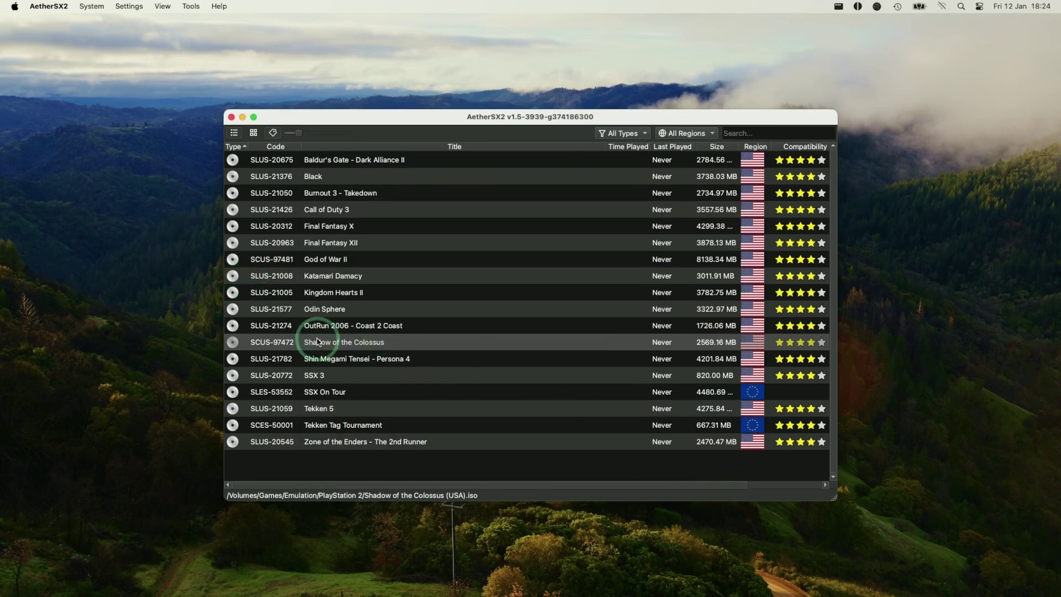
Set Shadow of the Colossus's per-game Internal Resolution to 3x Native (~1080p) under Graphics > Rendering
{"action": "right_click", "coordinate": [339, 344]}
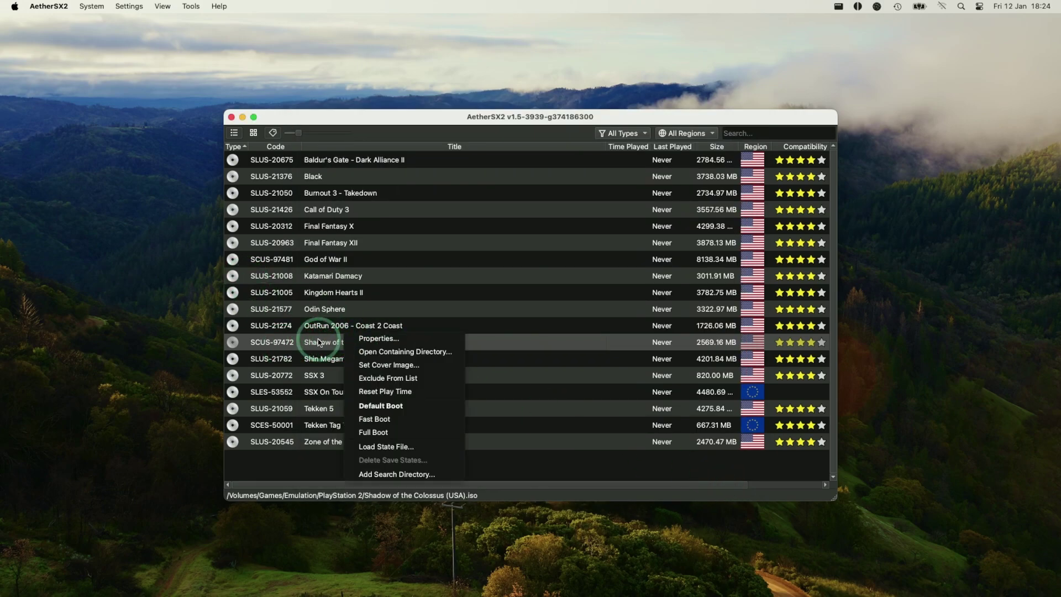
{"action": "left_click", "coordinate": [385, 340]}
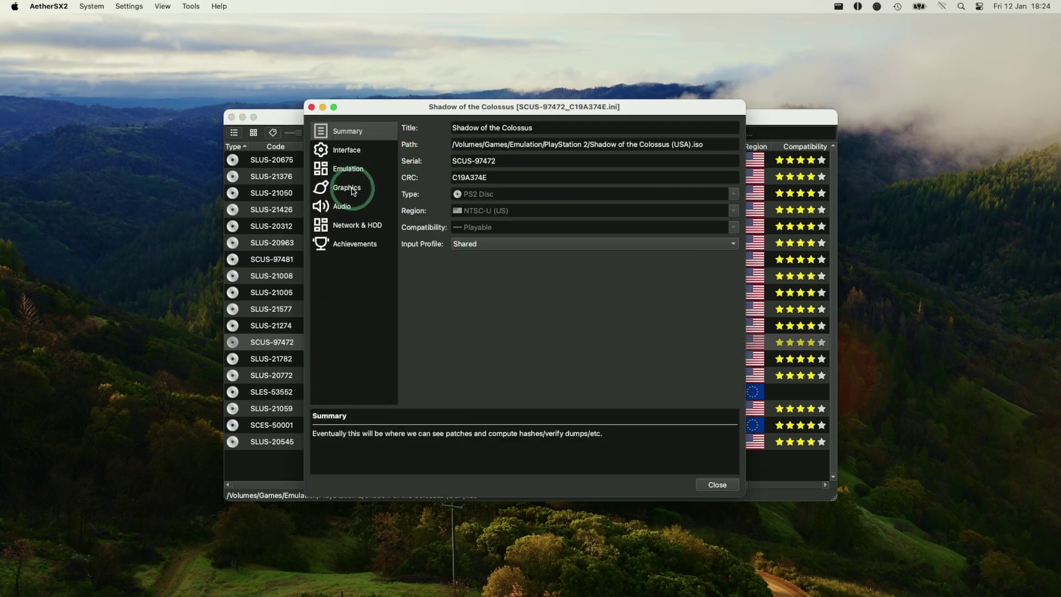
{"action": "left_click", "coordinate": [348, 187]}
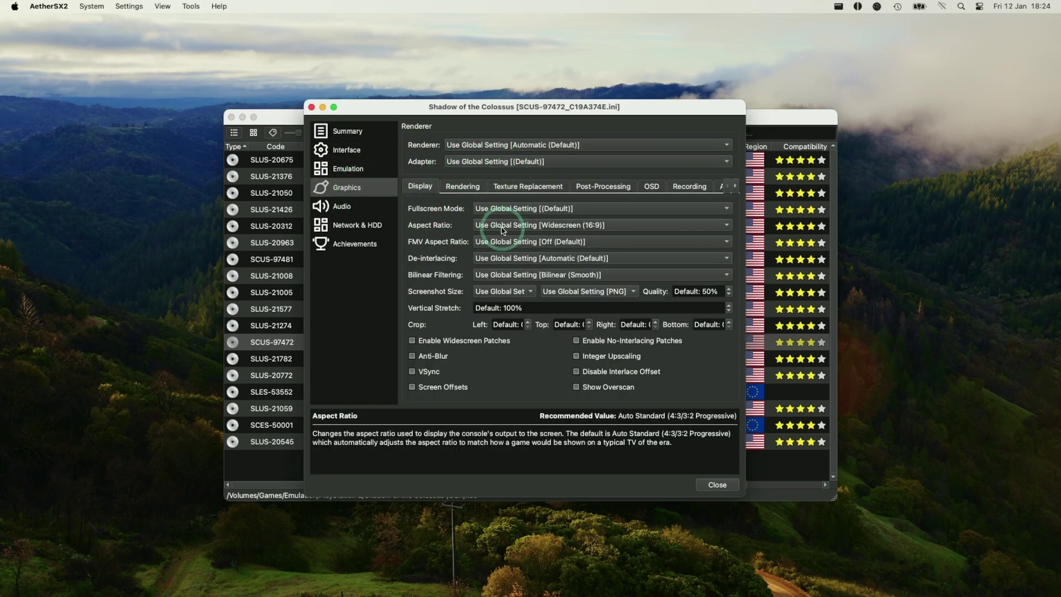
{"action": "left_click", "coordinate": [467, 192]}
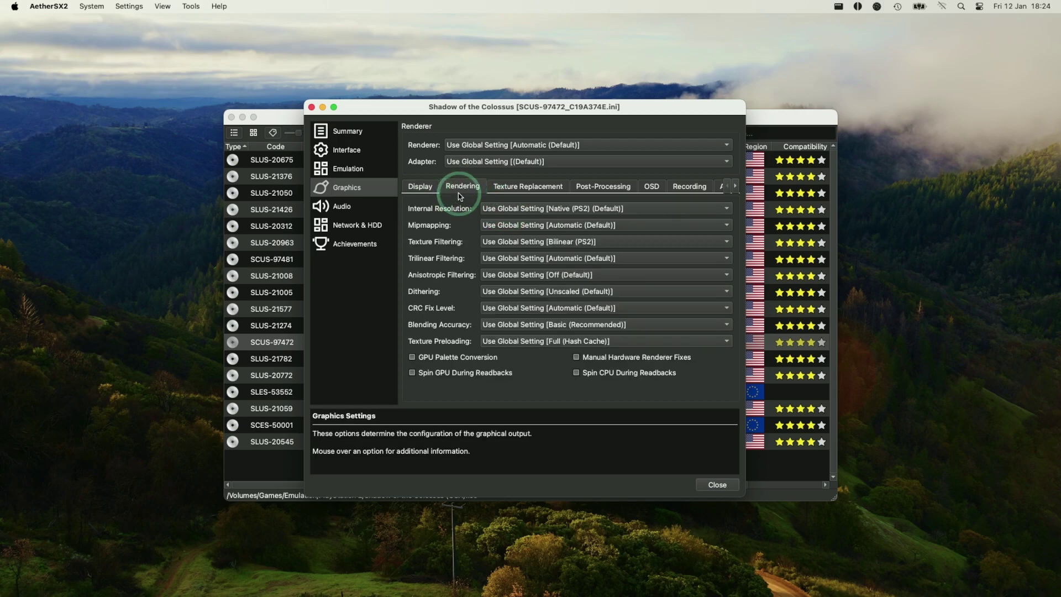
{"action": "left_click", "coordinate": [492, 210]}
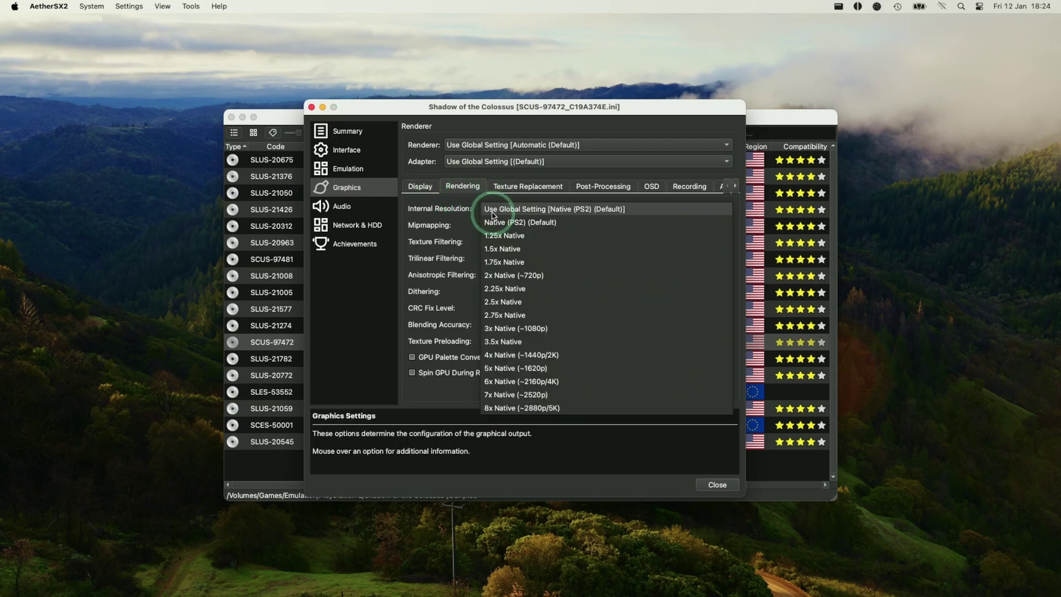
{"action": "left_click", "coordinate": [548, 330]}
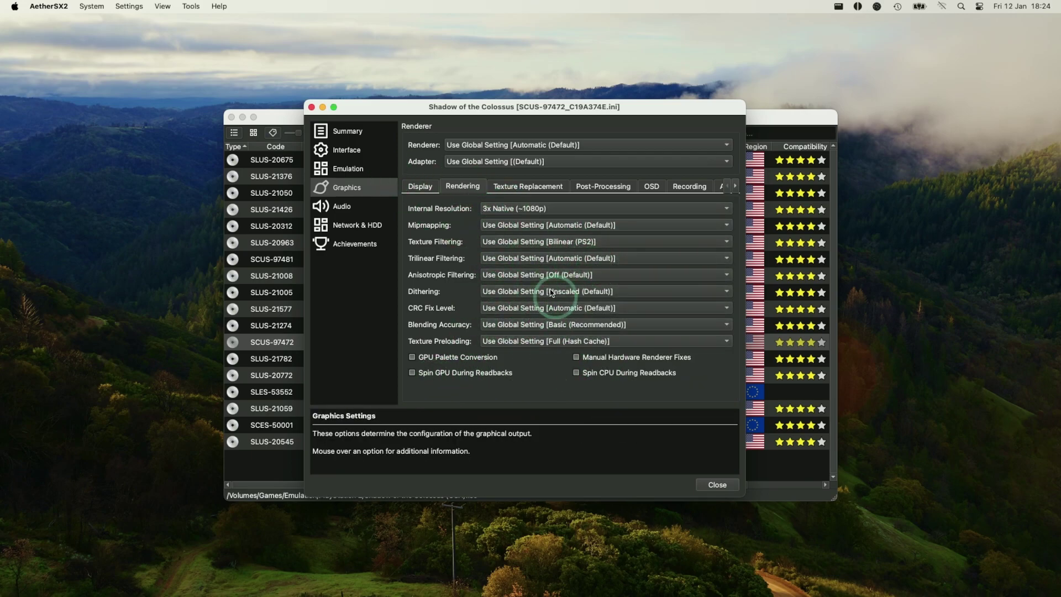
Review the game's texture replacement, post-processing, on-screen display and recording settings, then return to Display
{"action": "left_click", "coordinate": [522, 188]}
{"action": "left_click", "coordinate": [618, 186]}
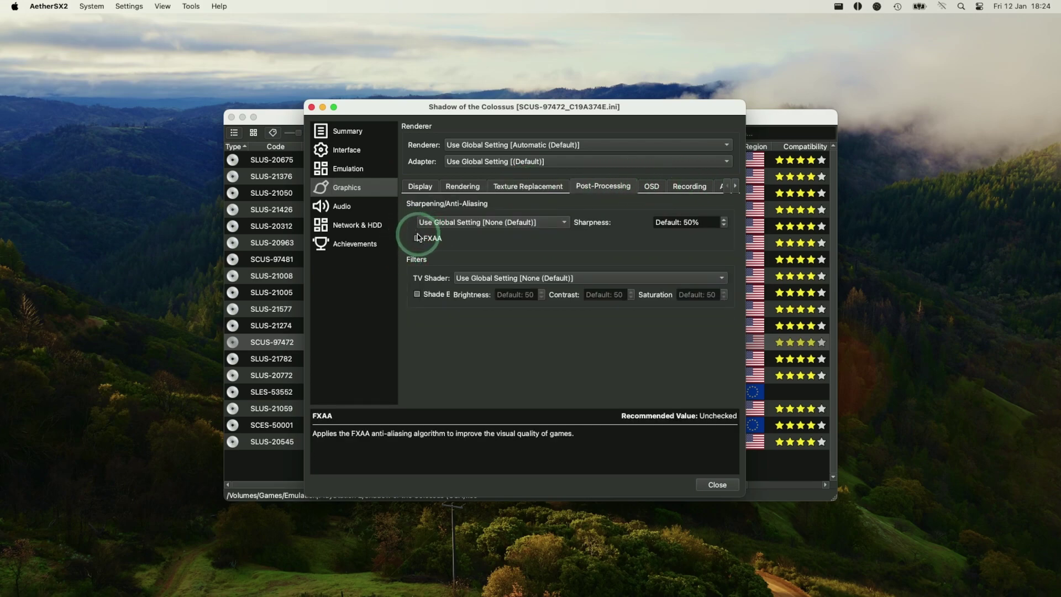
{"action": "left_click", "coordinate": [650, 186]}
{"action": "left_click", "coordinate": [664, 186]}
{"action": "left_click", "coordinate": [409, 188]}
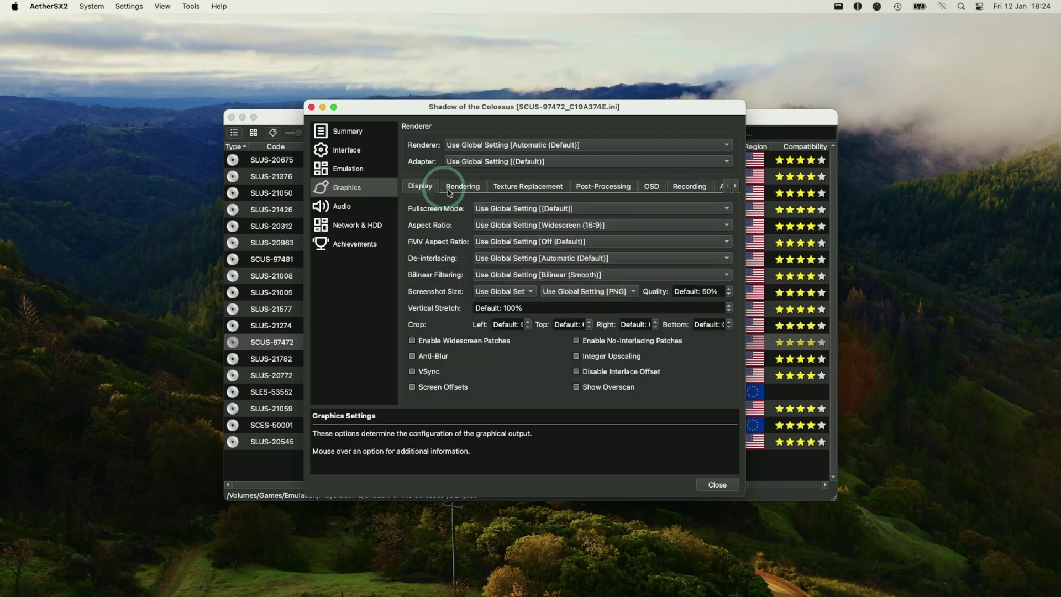
Close the game's properties and launch Shadow of the Colossus in full screen
{"action": "left_click", "coordinate": [732, 488]}
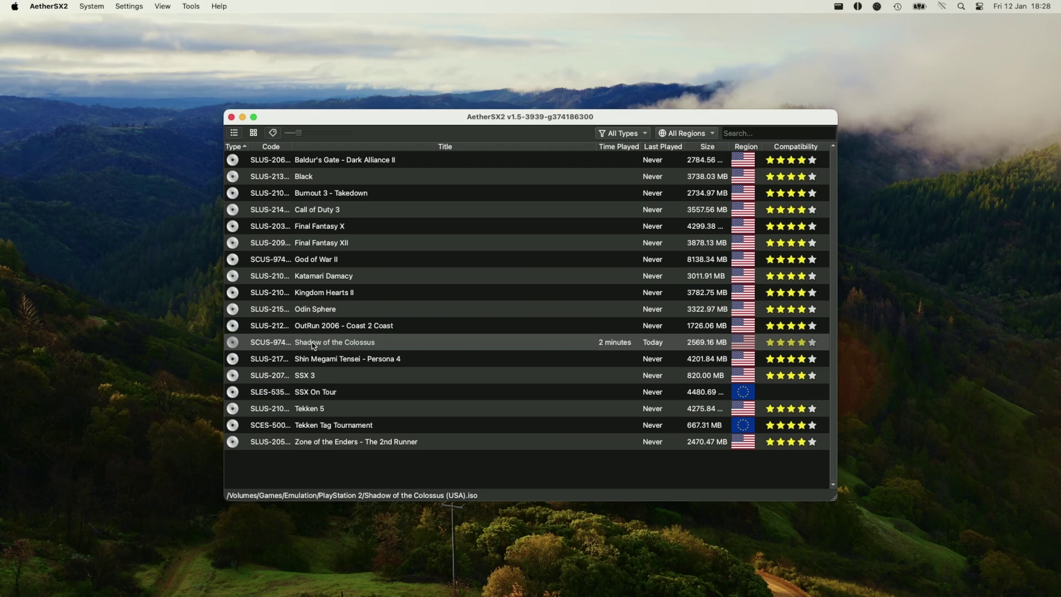
{"action": "double_click", "coordinate": [364, 343]}
{"action": "mouse_move", "coordinate": [254, 119]}
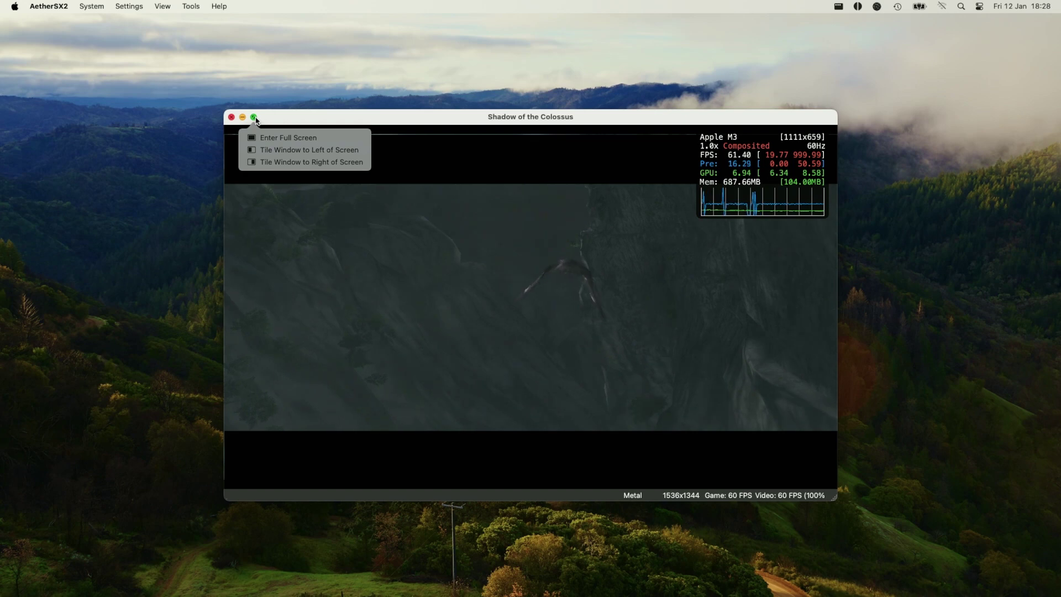
{"action": "left_click", "coordinate": [255, 118]}
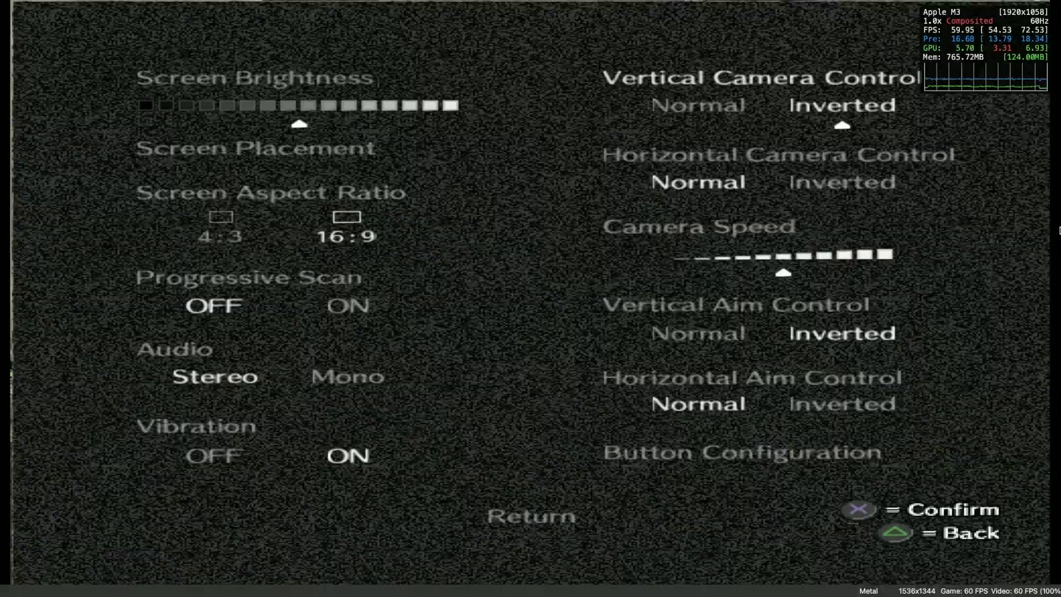
In the game's options, set vertical camera and aim to Normal and horizontal camera and aim to Inverted
{"action": "key", "text": "Left"}
{"action": "key", "text": "Down"}
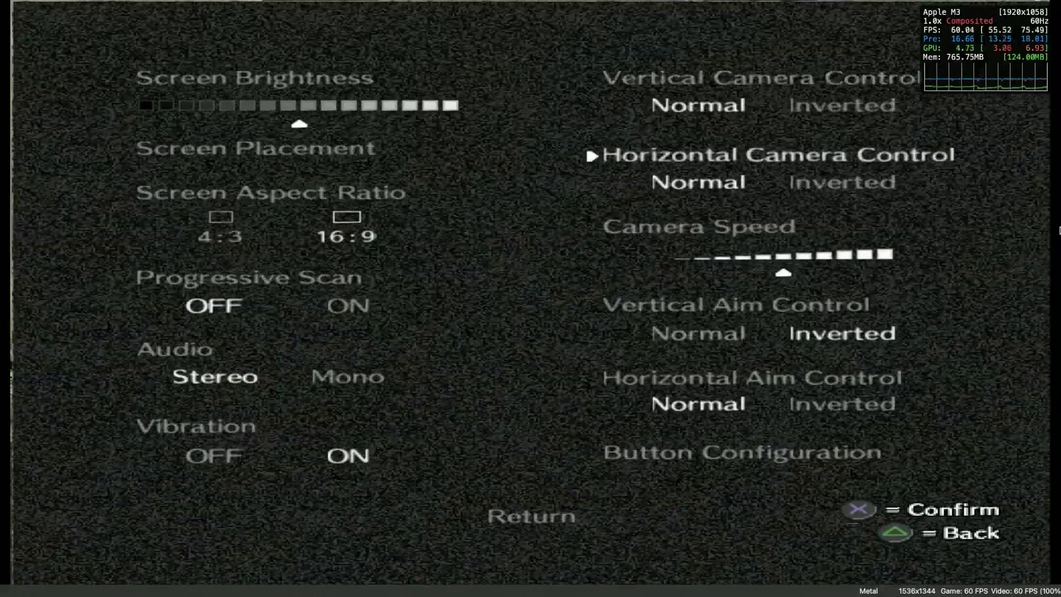
{"action": "key", "text": "Right"}
{"action": "key", "text": "Down"}
{"action": "key", "text": "Down"}
{"action": "key", "text": "Down"}
{"action": "key", "text": "Right"}
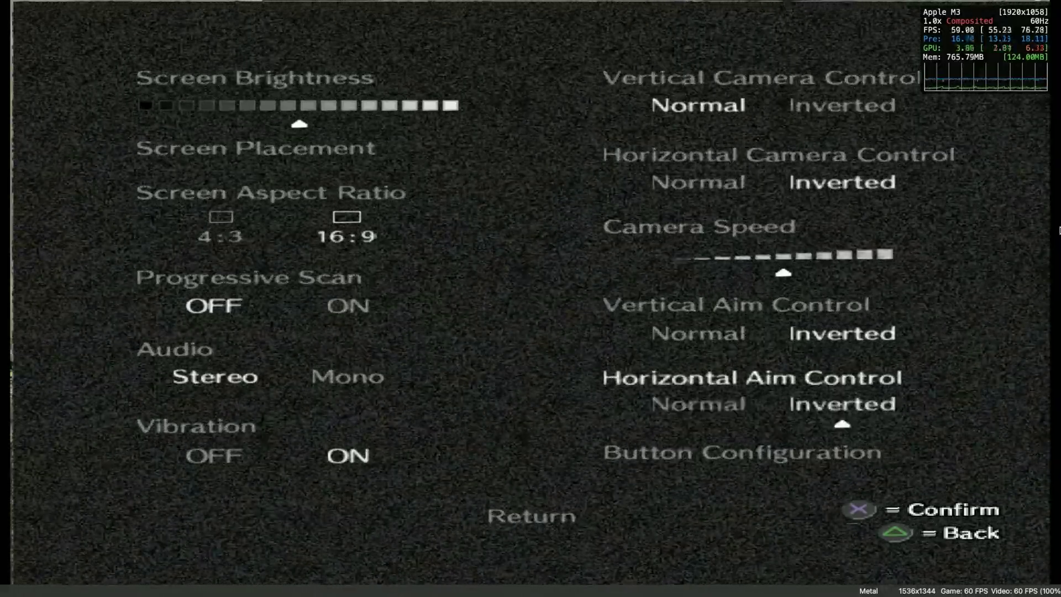
{"action": "key", "text": "Up"}
{"action": "key", "text": "Left"}
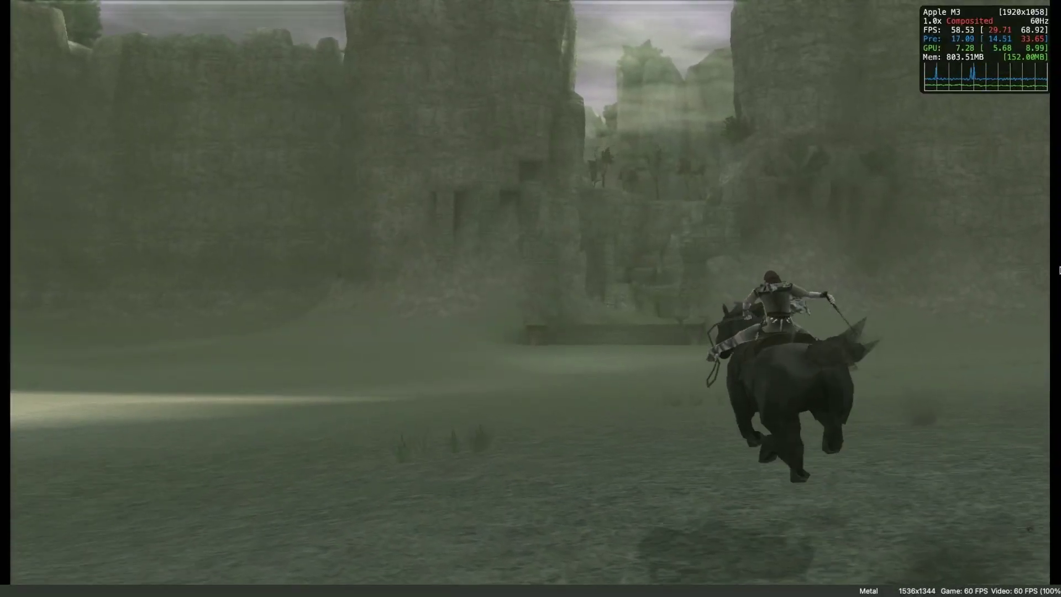